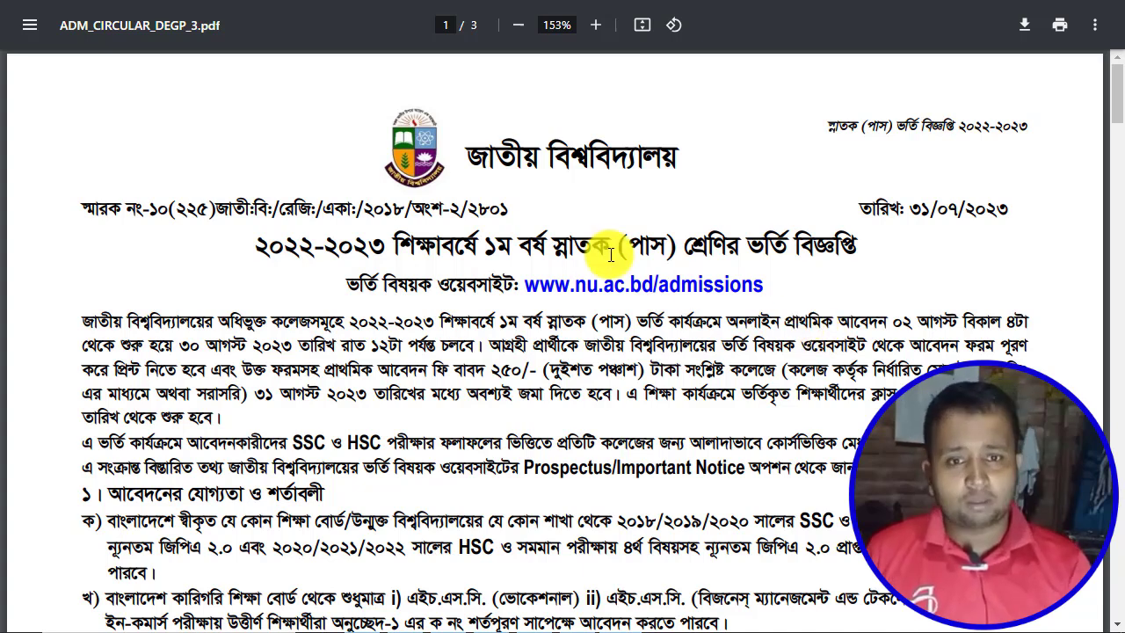
In a new Chrome tab, search Google for 'nu admission' and open the NU admission site.
scroll(650, 378, "down", 2)
scroll(642, 371, "up", 2)
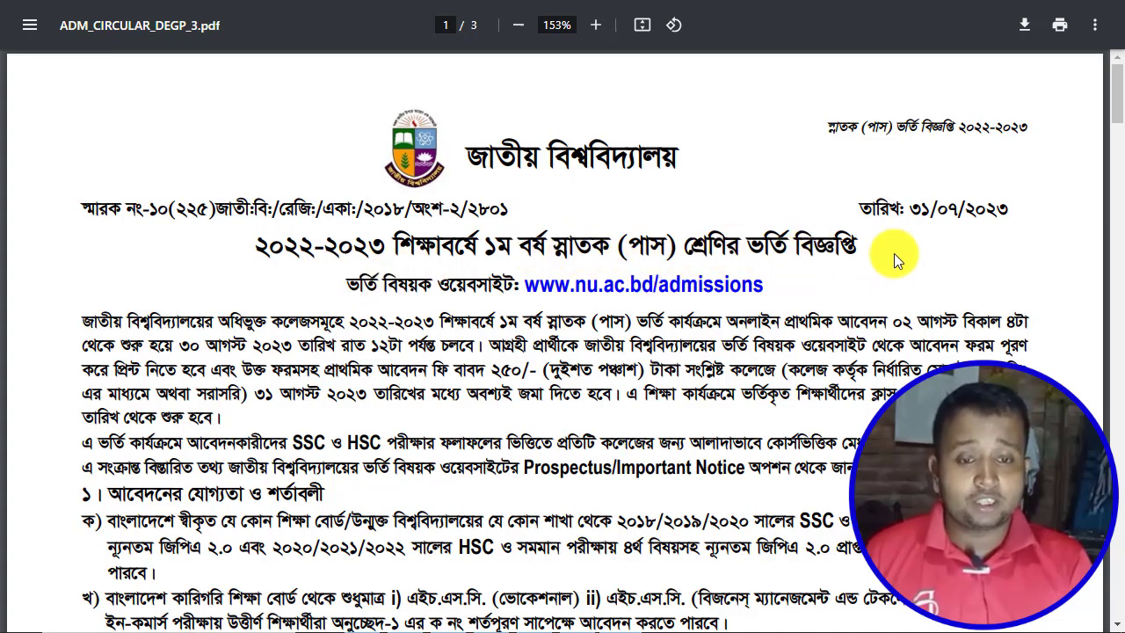
scroll(834, 266, "down", 6)
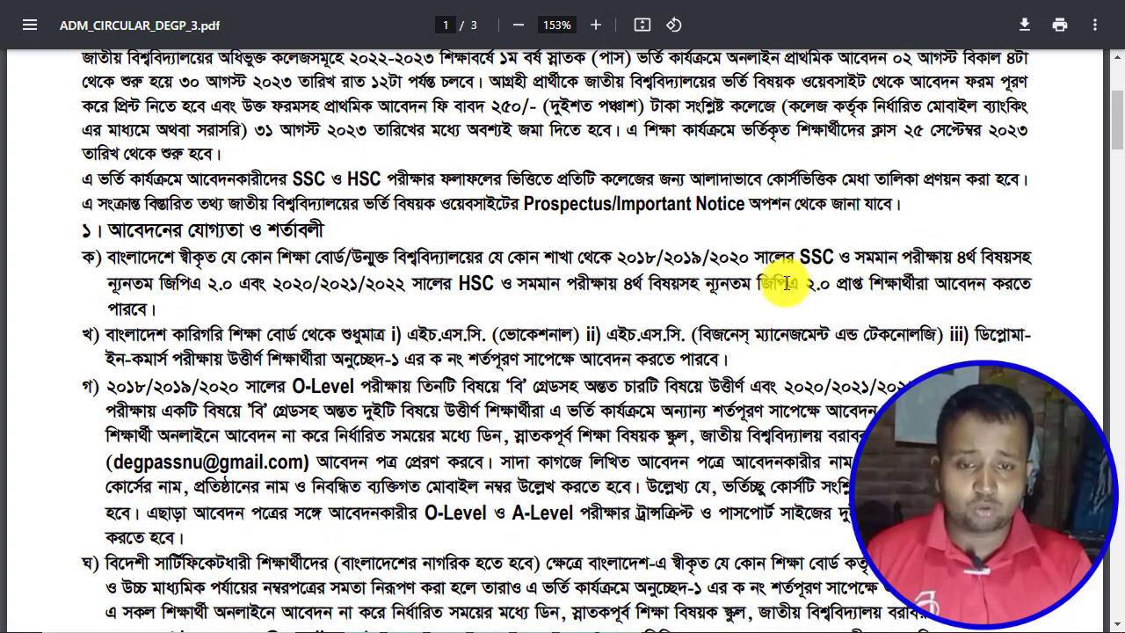
scroll(498, 268, "down", 6)
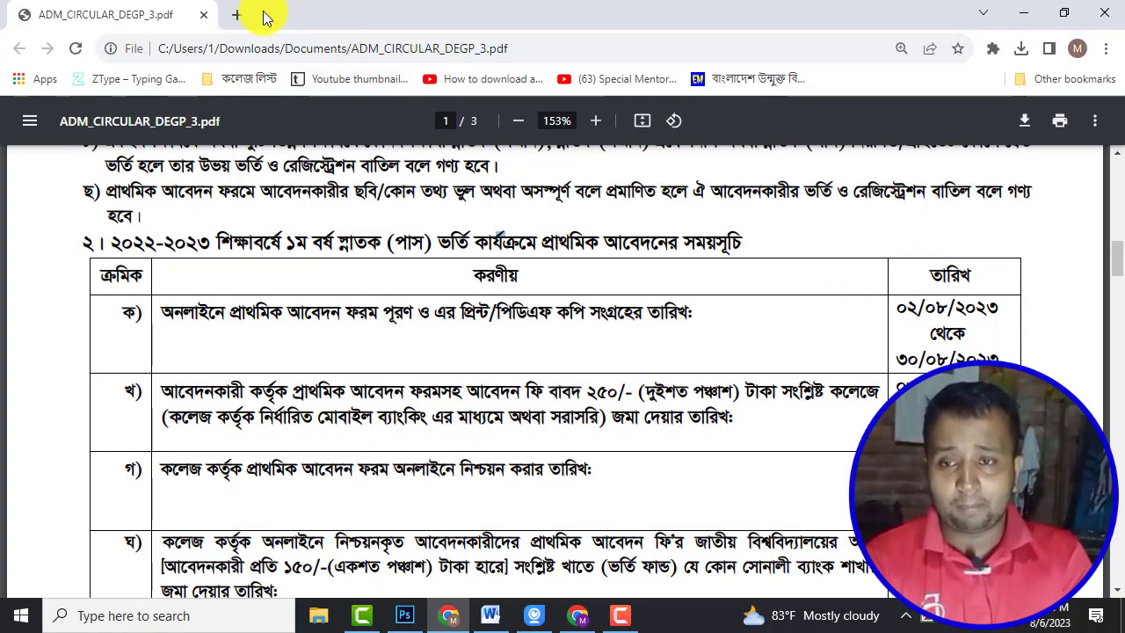
left_click(264, 15)
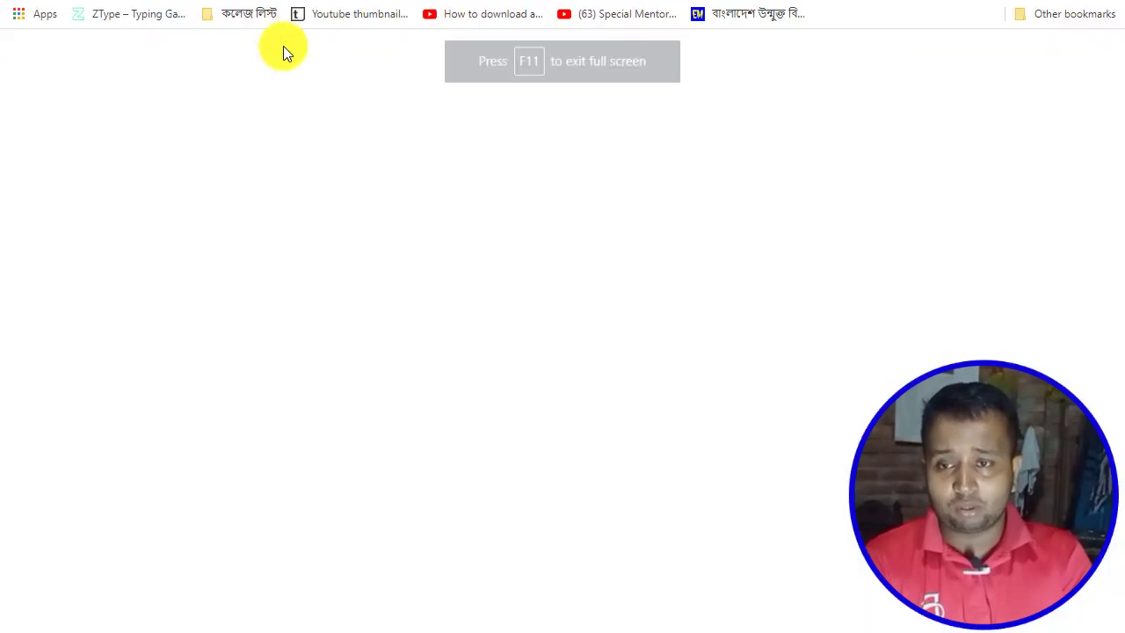
left_click(435, 298)
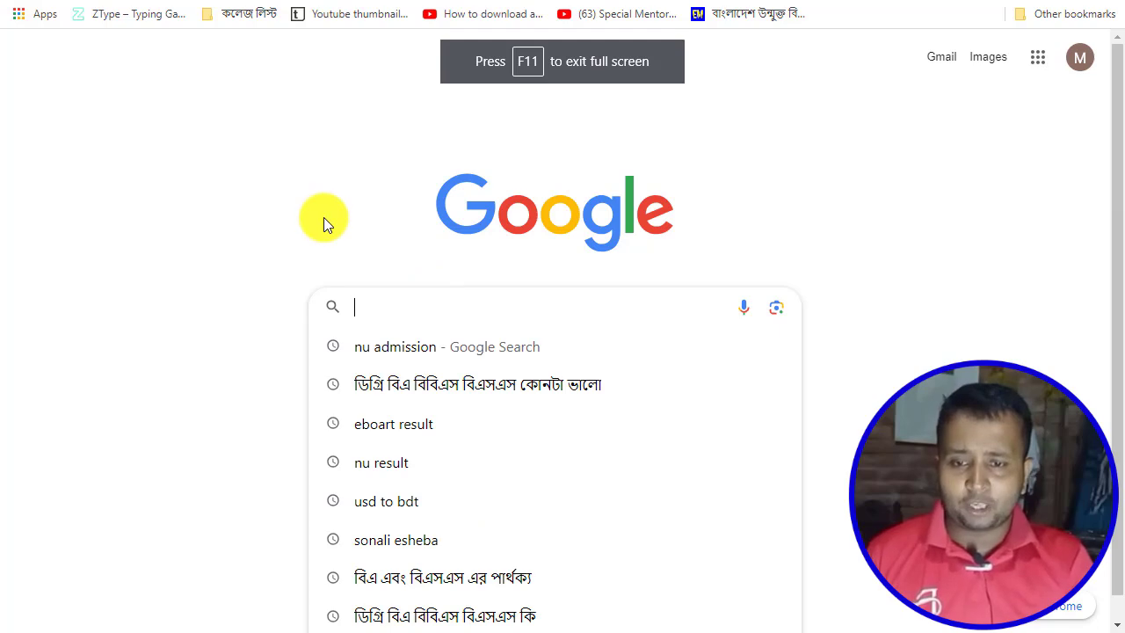
left_click(386, 346)
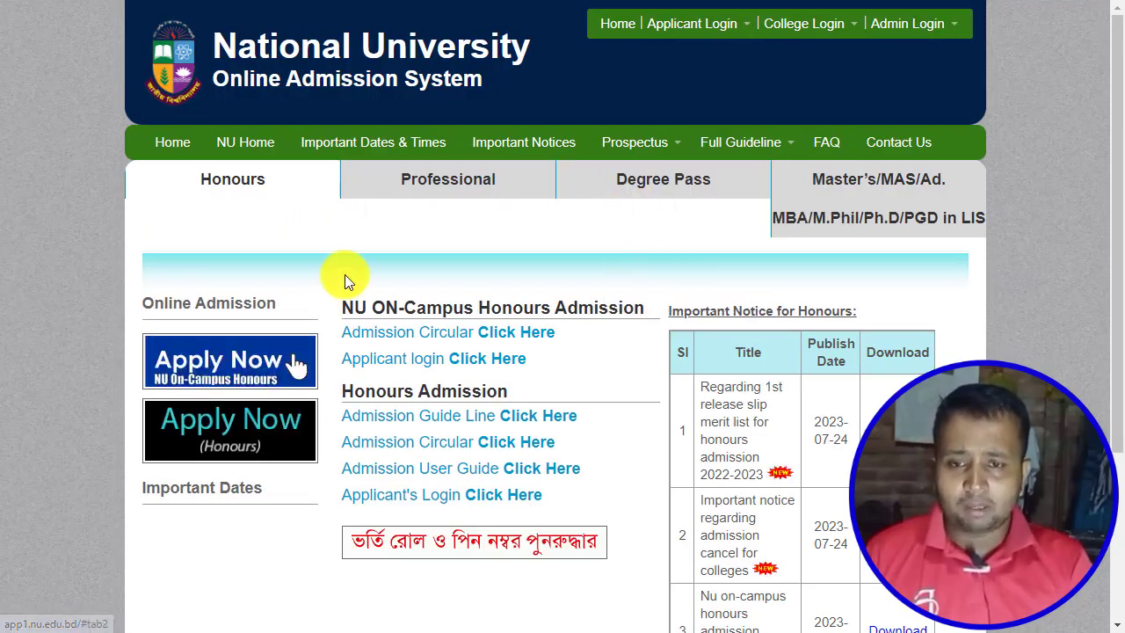
Open the Degree Pass tab and start the Degree (Pass) application with Apply Now.
left_click(684, 190)
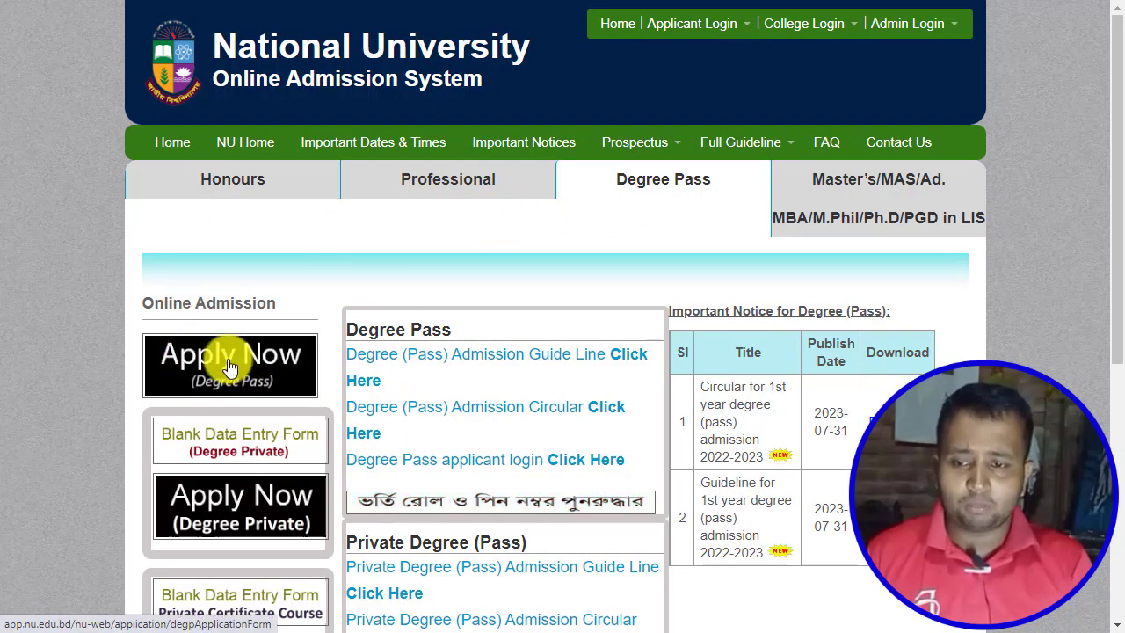
left_click(280, 369)
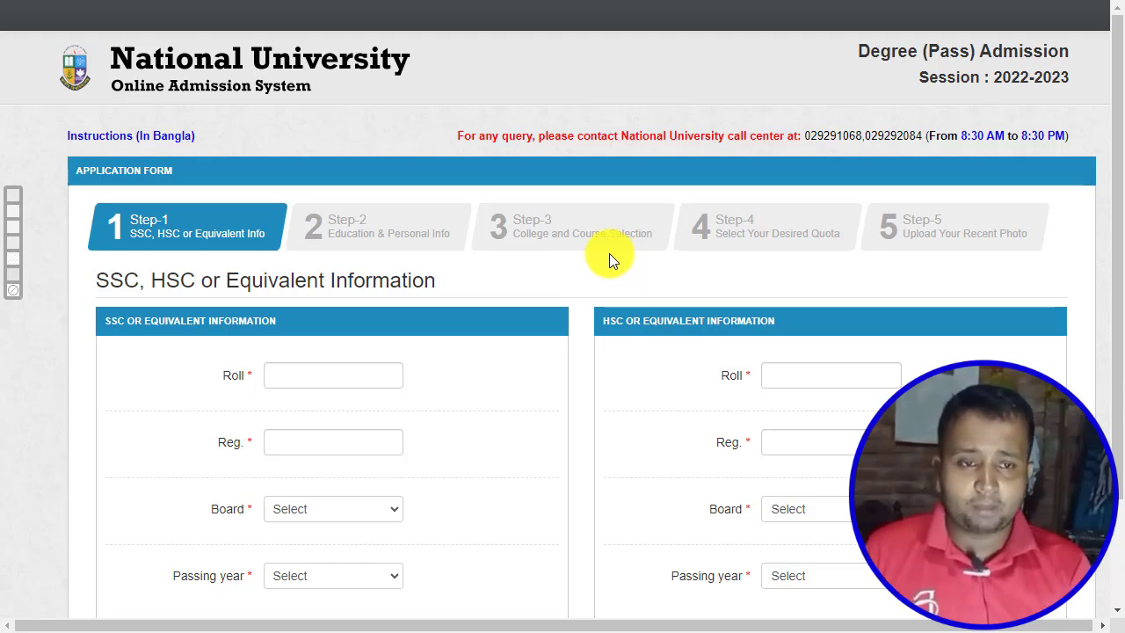
scroll(344, 263, "down", 1)
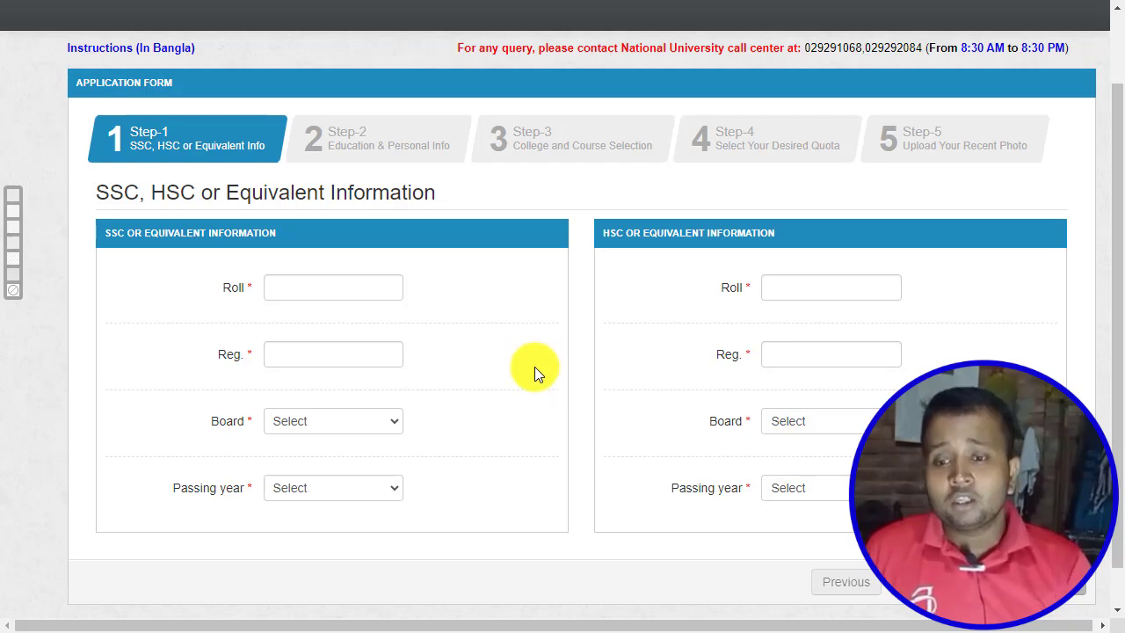
left_click(316, 301)
left_click(323, 360)
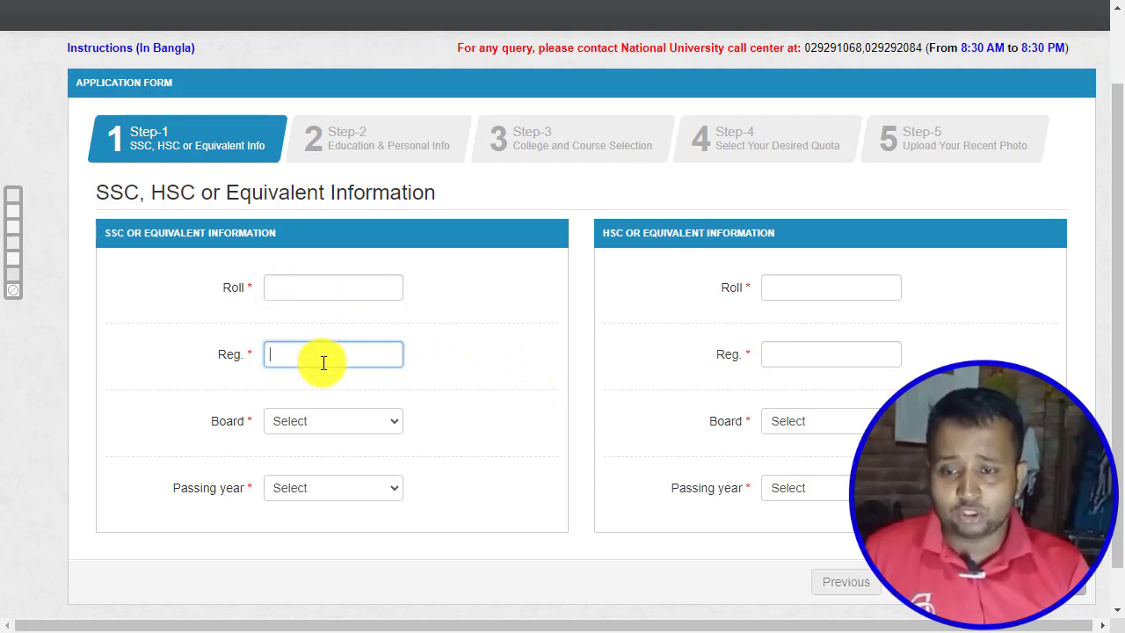
left_click(343, 505)
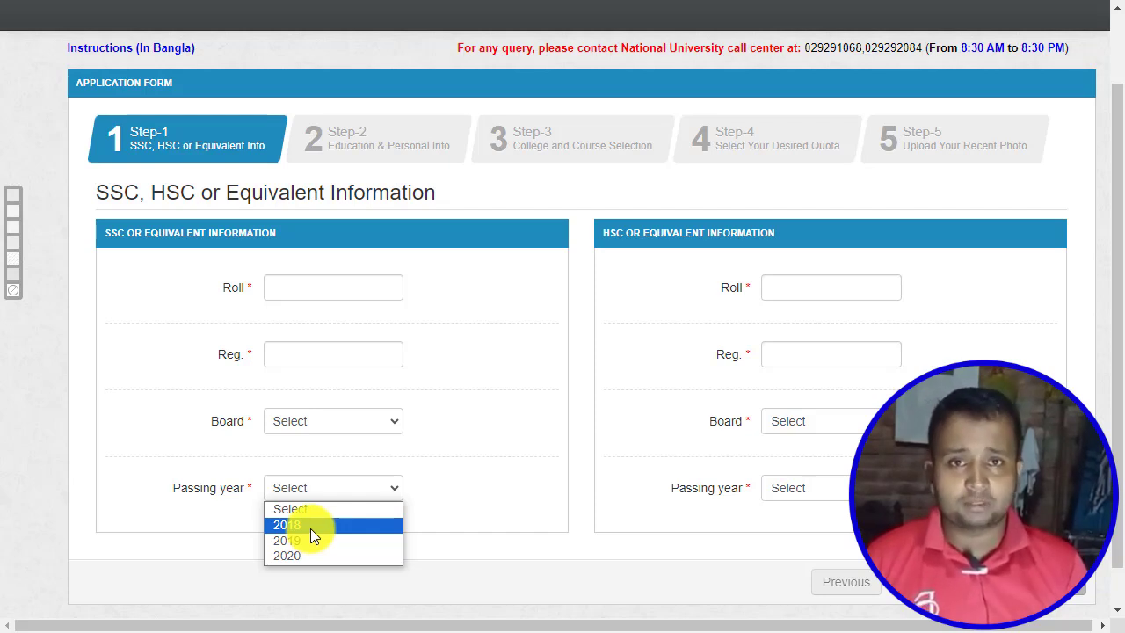
left_click(785, 492)
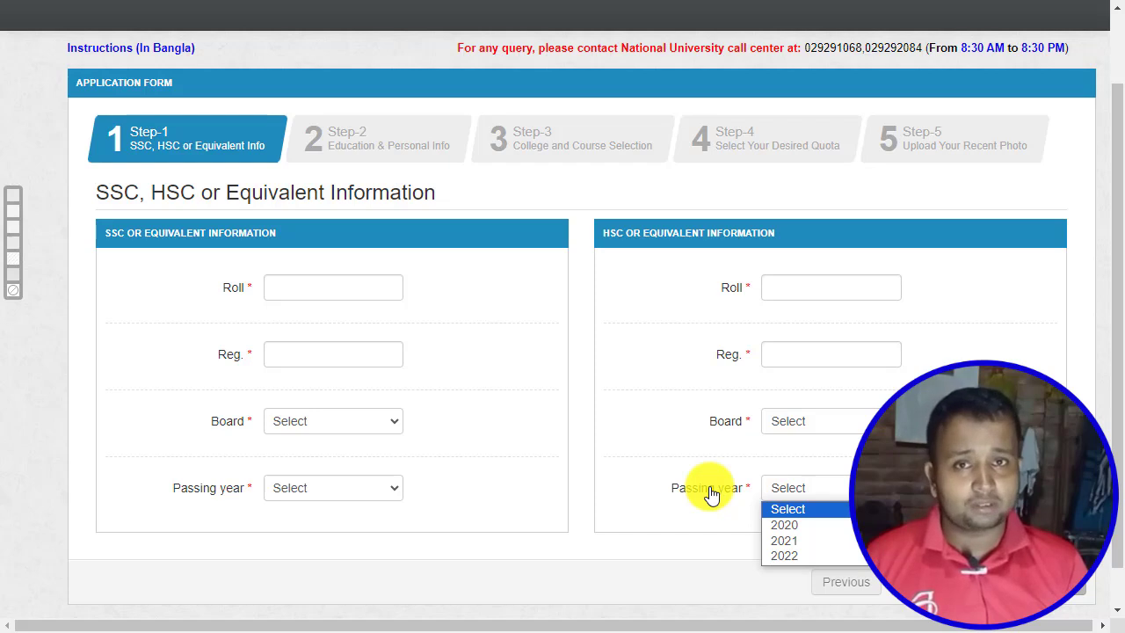
left_click(304, 280)
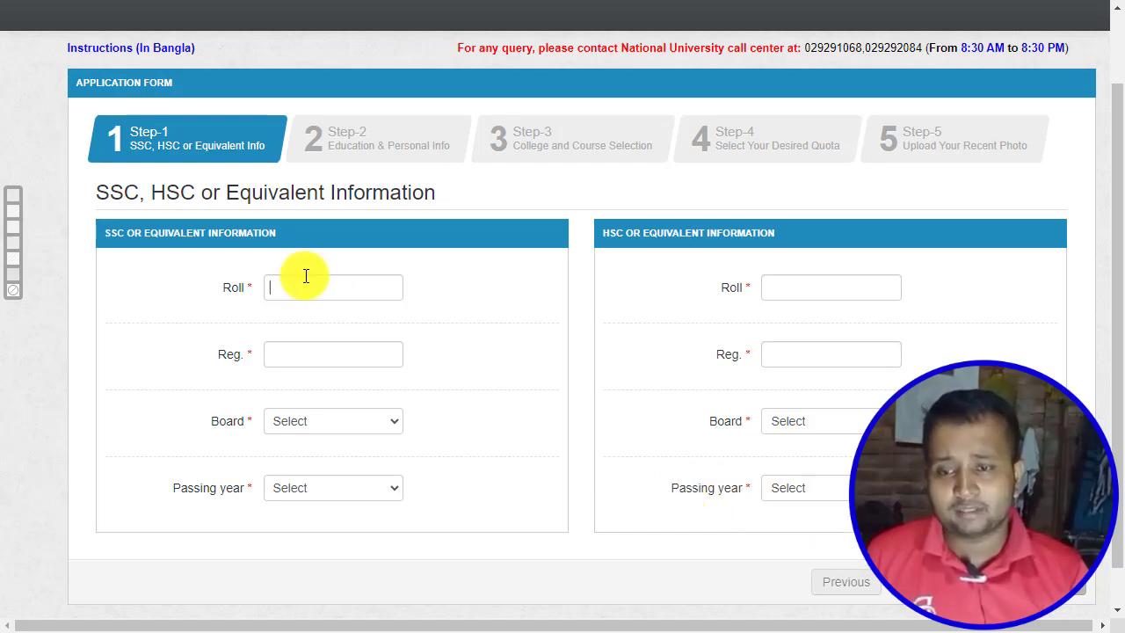
left_click(765, 293)
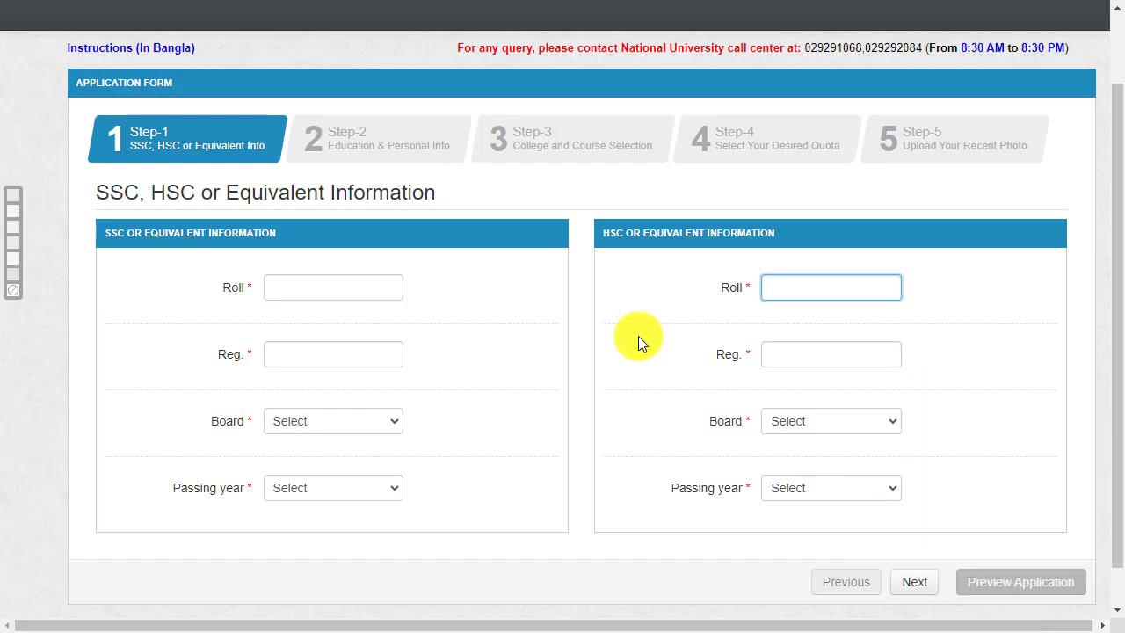
Enter the SSC roll and registration numbers, with board Rajshahi and passing year 2019.
left_click(334, 287)
left_click(344, 360)
left_click(333, 421)
left_click(328, 354)
left_click(333, 487)
left_click(329, 537)
Enter the HSC roll and registration numbers, with board Rajshahi and year 2021, and continue.
left_click(761, 286)
left_click(808, 350)
left_click(831, 421)
left_click(798, 371)
left_click(830, 488)
left_click(803, 539)
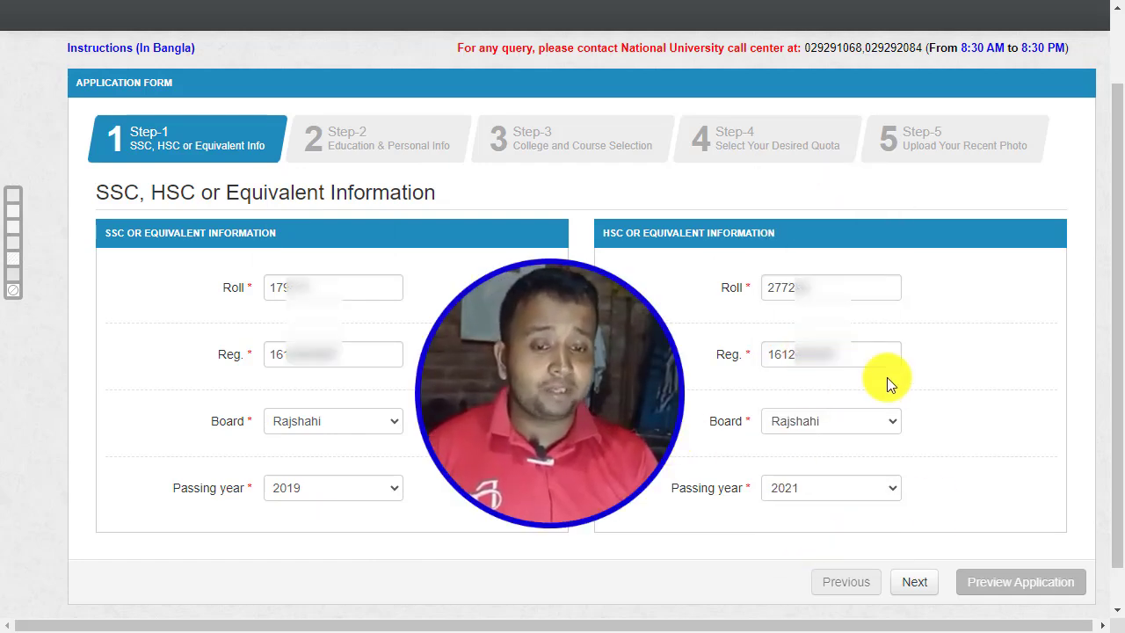
left_click(917, 583)
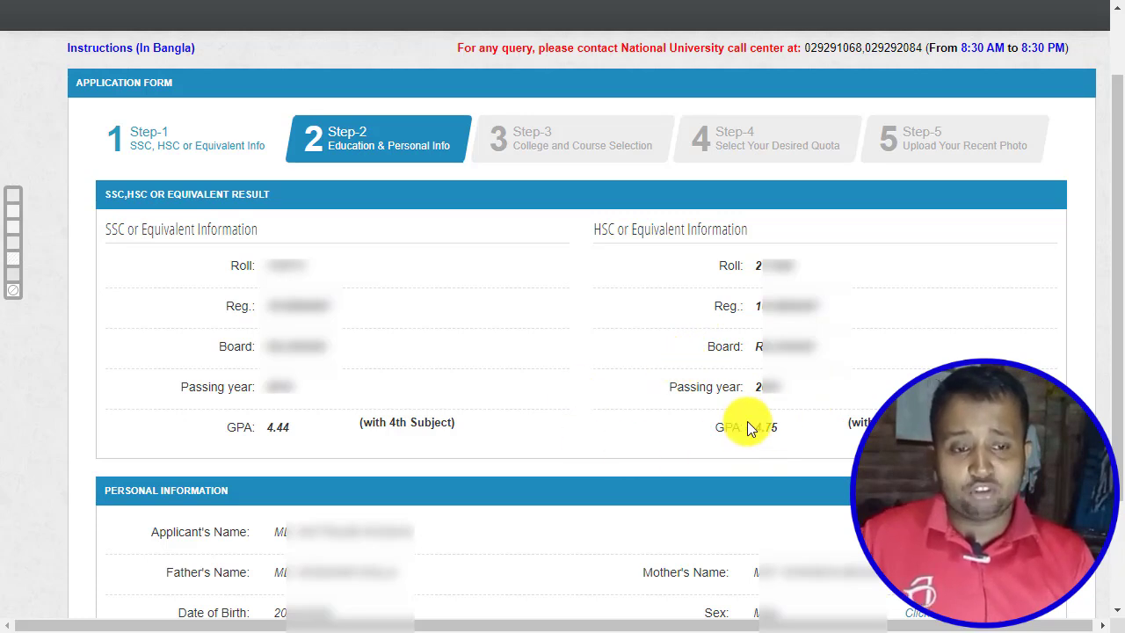
Review Step-2's results and personal info, using the Sex 'Click to change' link.
scroll(746, 429, "down", 3)
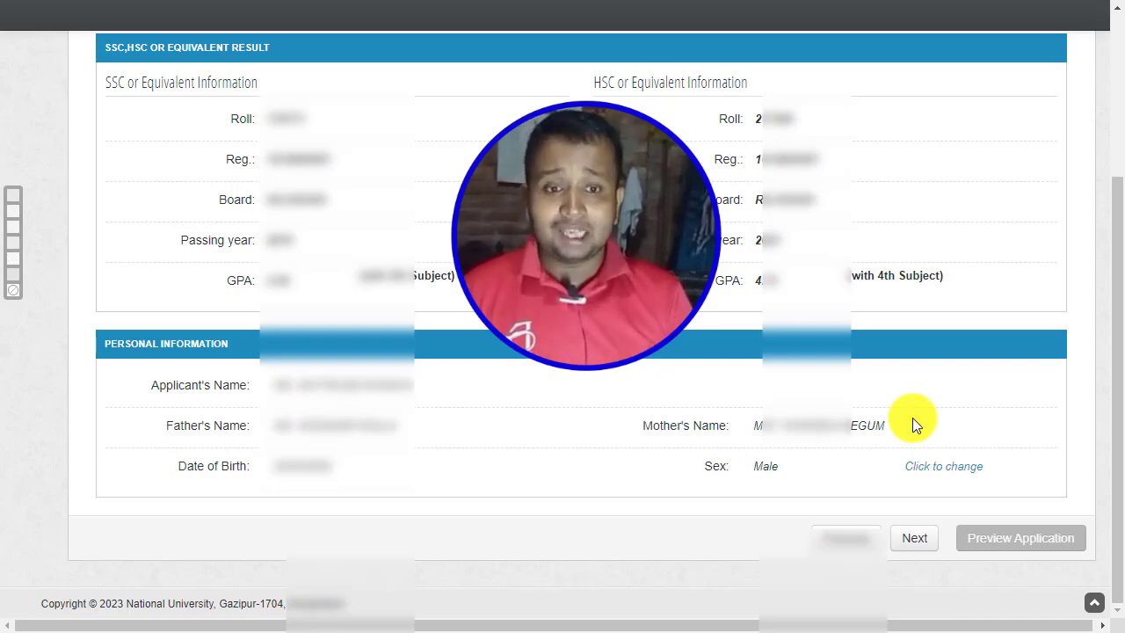
left_click(939, 468)
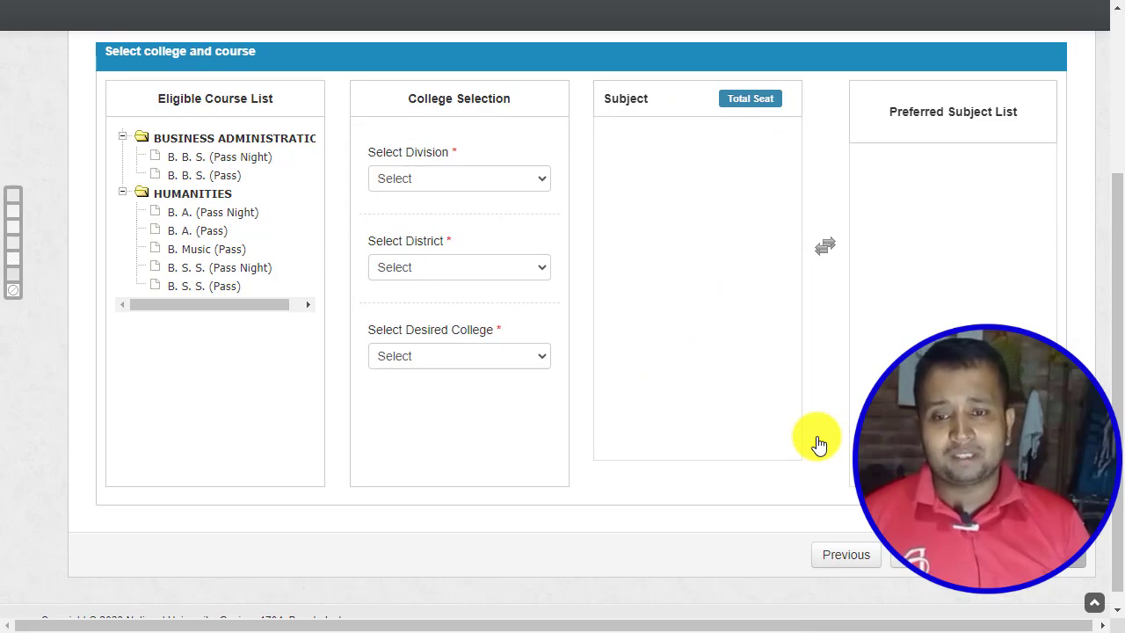
Scroll the Step-3 page to bring the Division, District and College fields into view.
scroll(818, 443, "up", 3)
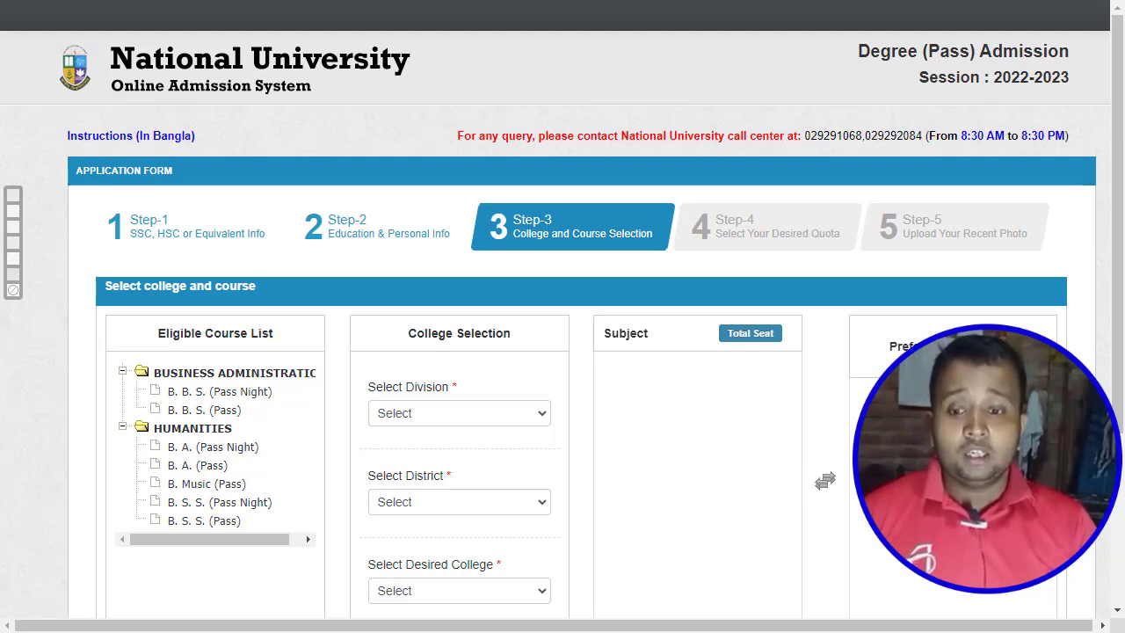
scroll(938, 330, "down", 1)
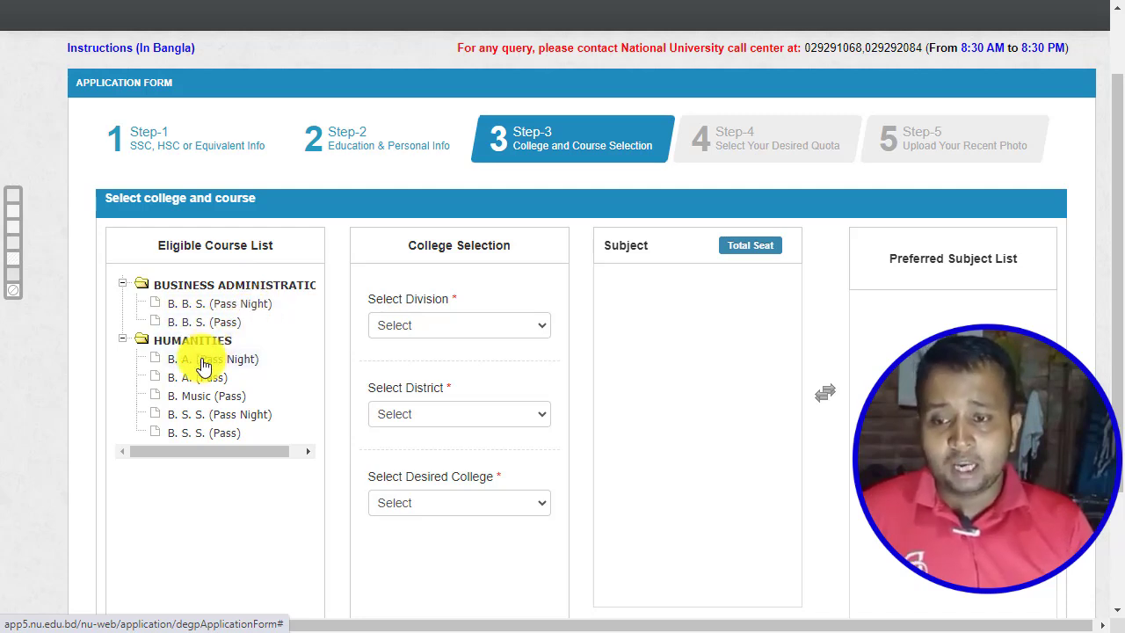
scroll(203, 366, "down", 1)
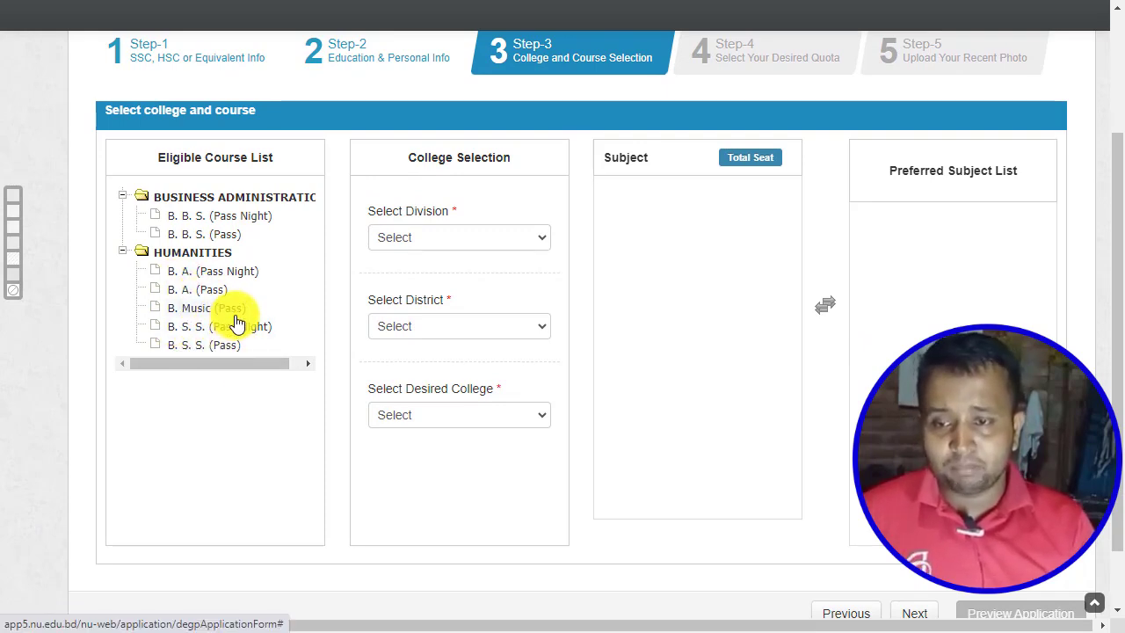
scroll(226, 327, "up", 1)
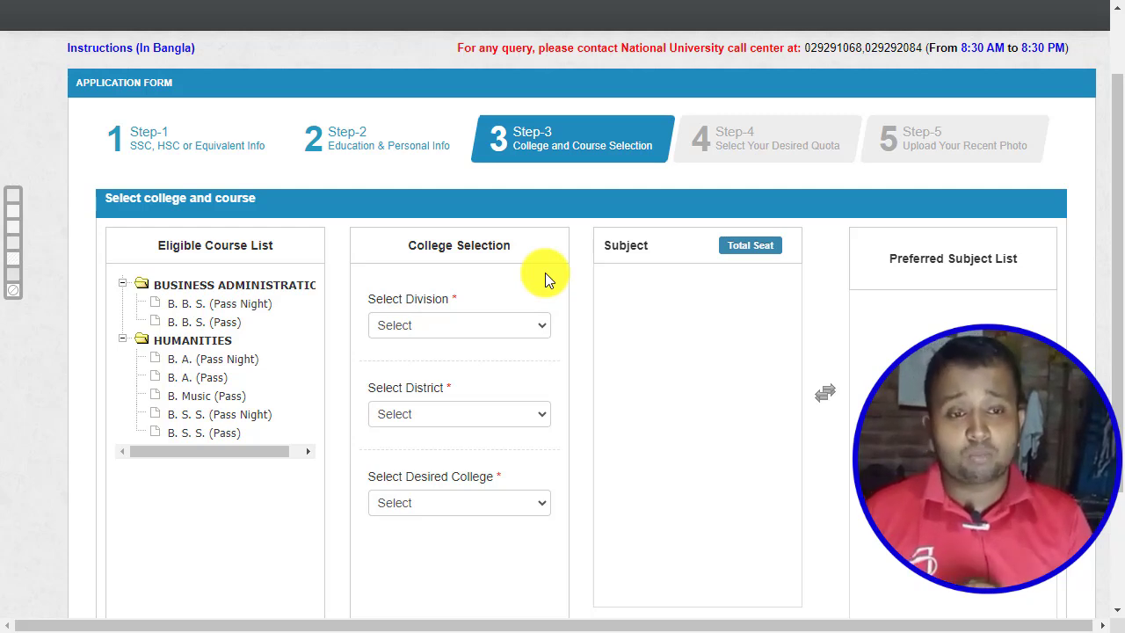
scroll(545, 276, "up", 1)
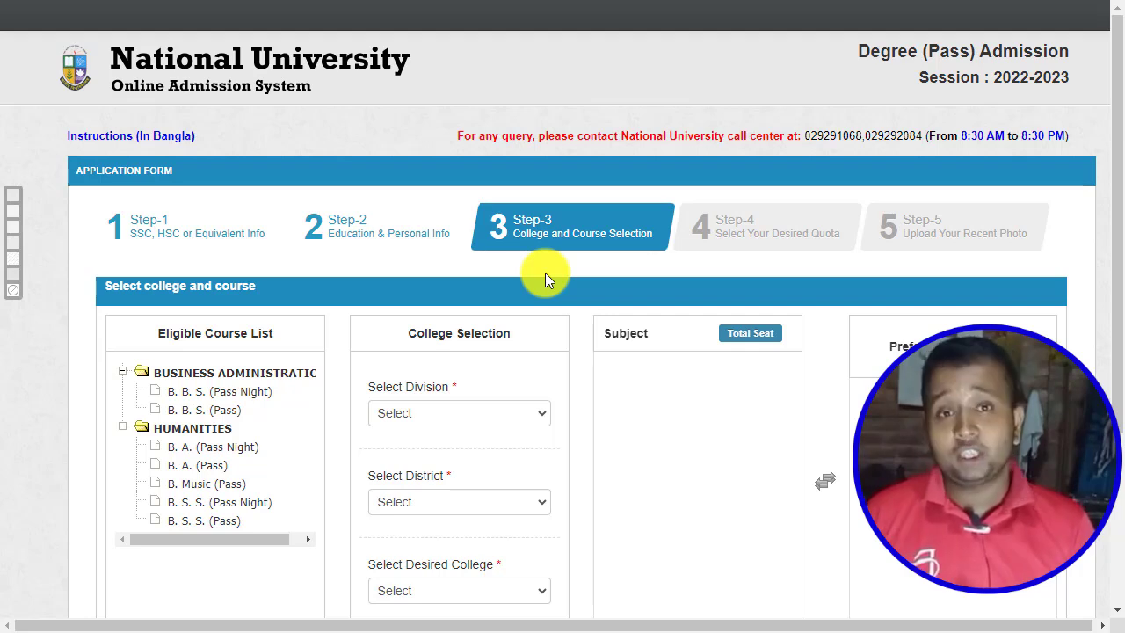
scroll(595, 316, "down", 2)
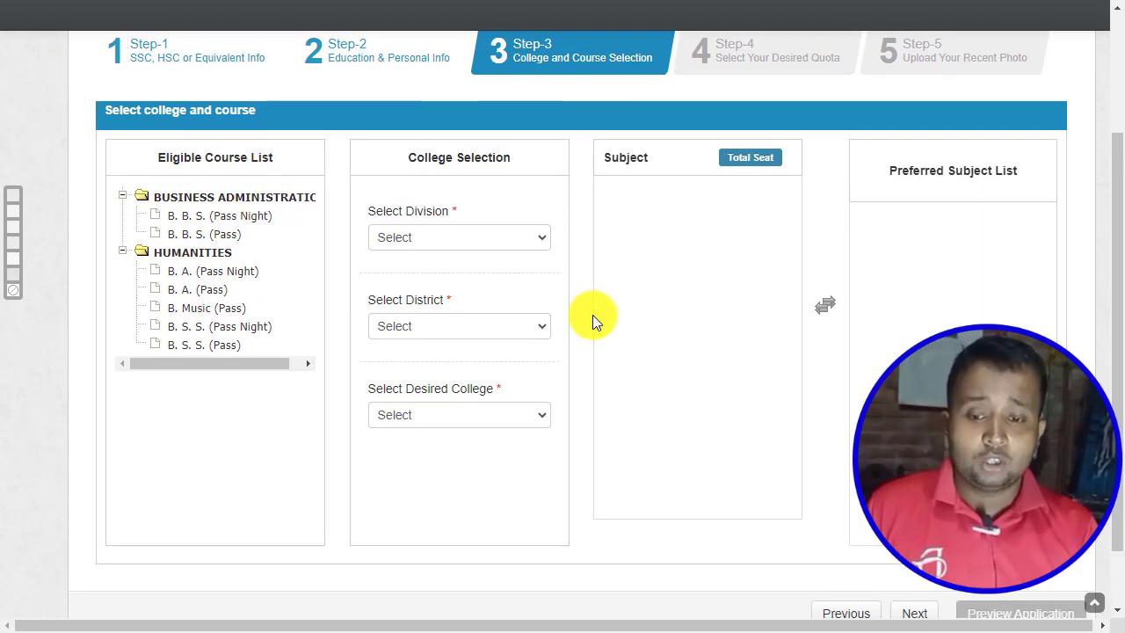
Set the division to RANGPUR and the district to Dinajpur.
left_click(462, 237)
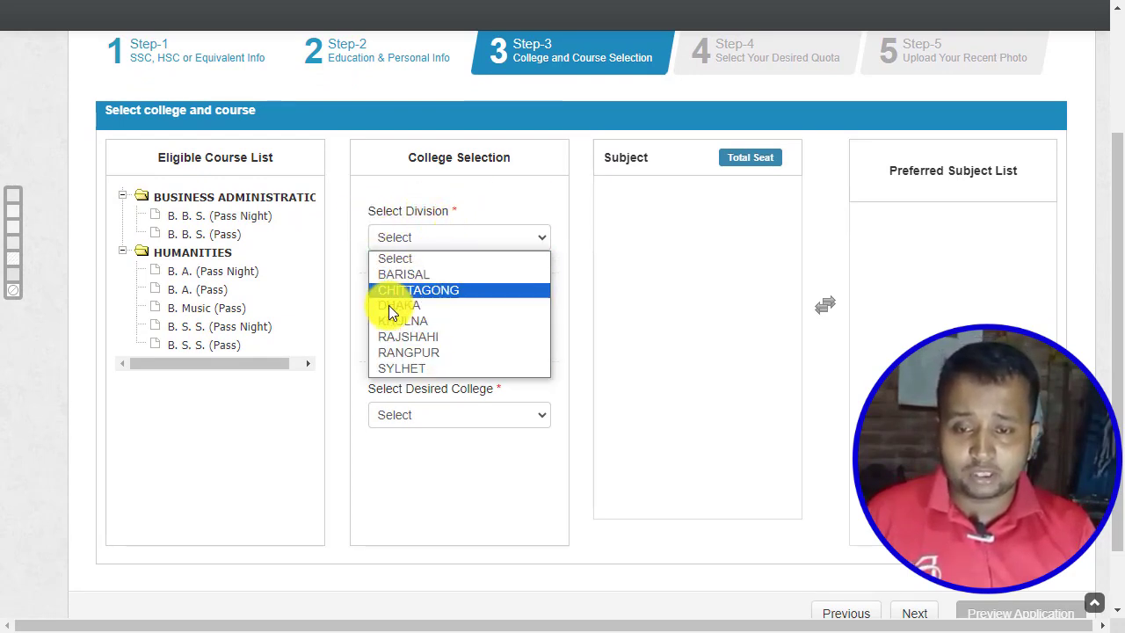
left_click(426, 353)
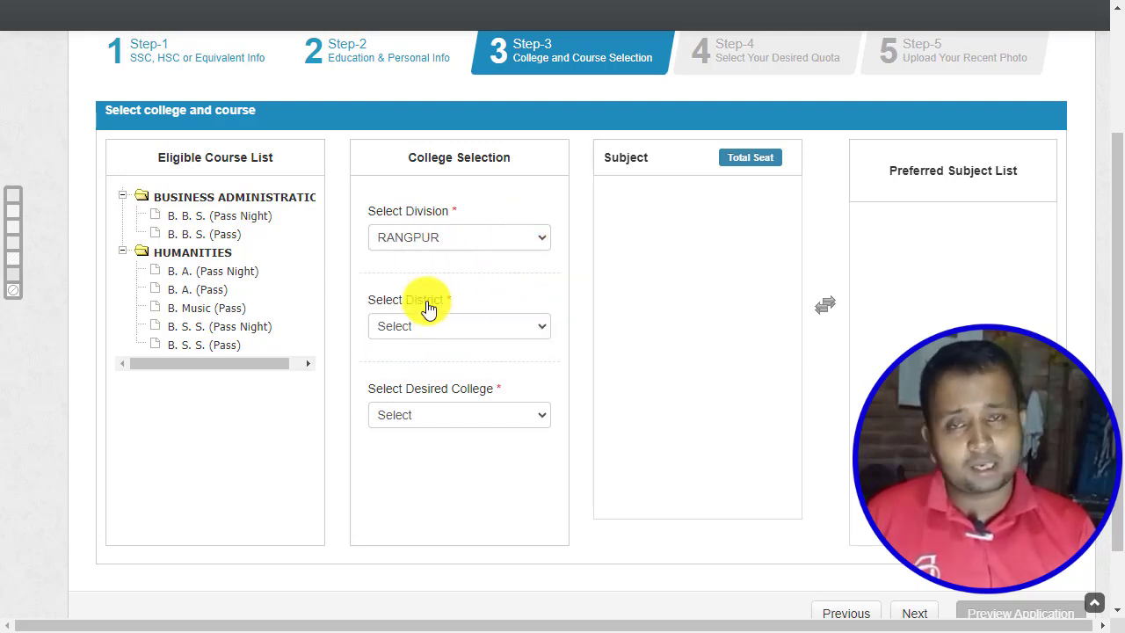
left_click(452, 326)
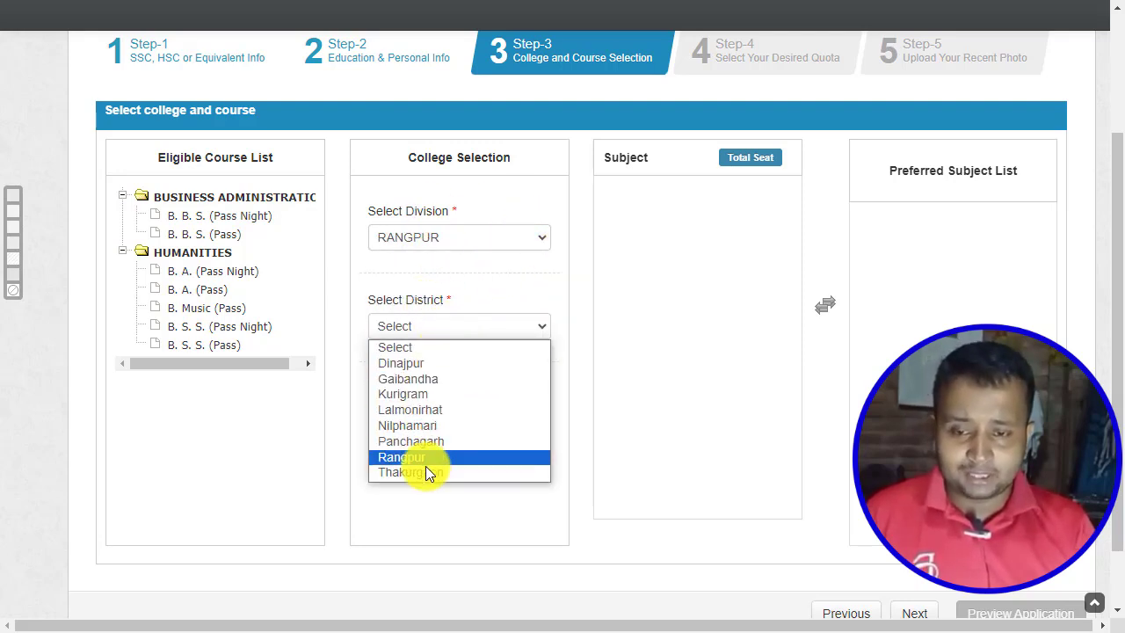
left_click(403, 362)
left_click(537, 341)
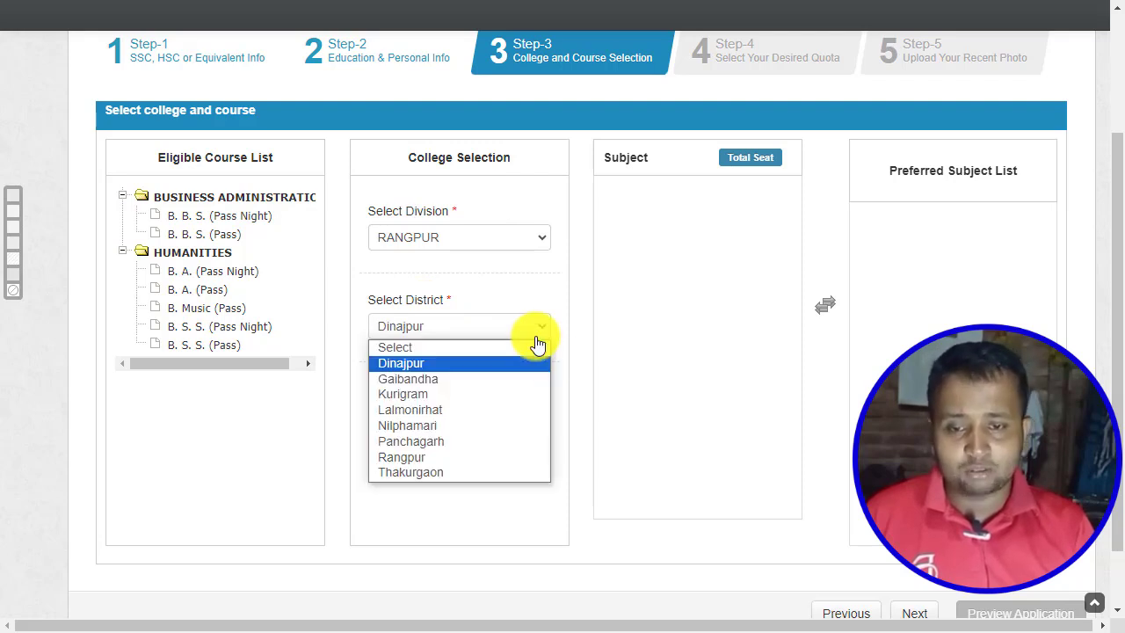
left_click(589, 342)
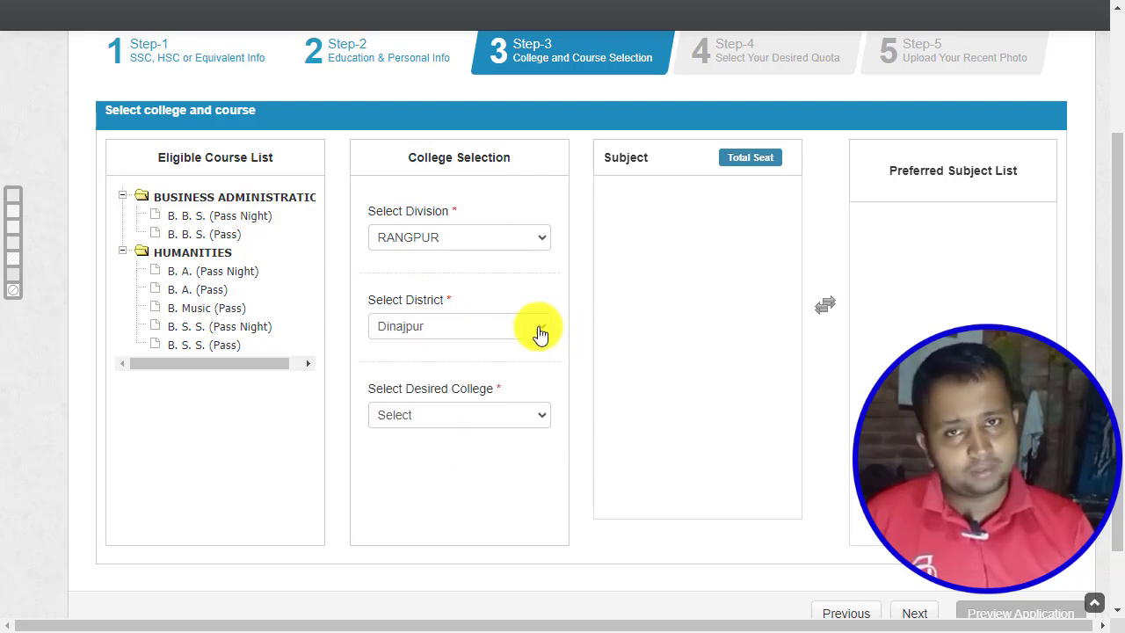
Choose Dinajpur Govt. College as the desired college.
left_click(497, 416)
scroll(447, 349, "down", 1)
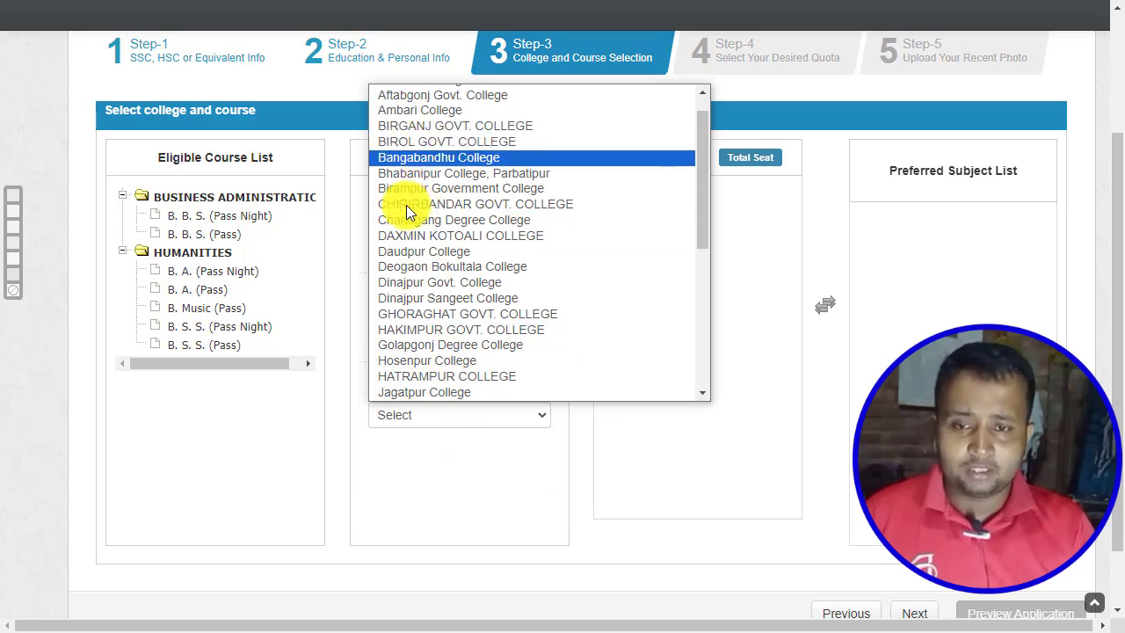
left_click(346, 351)
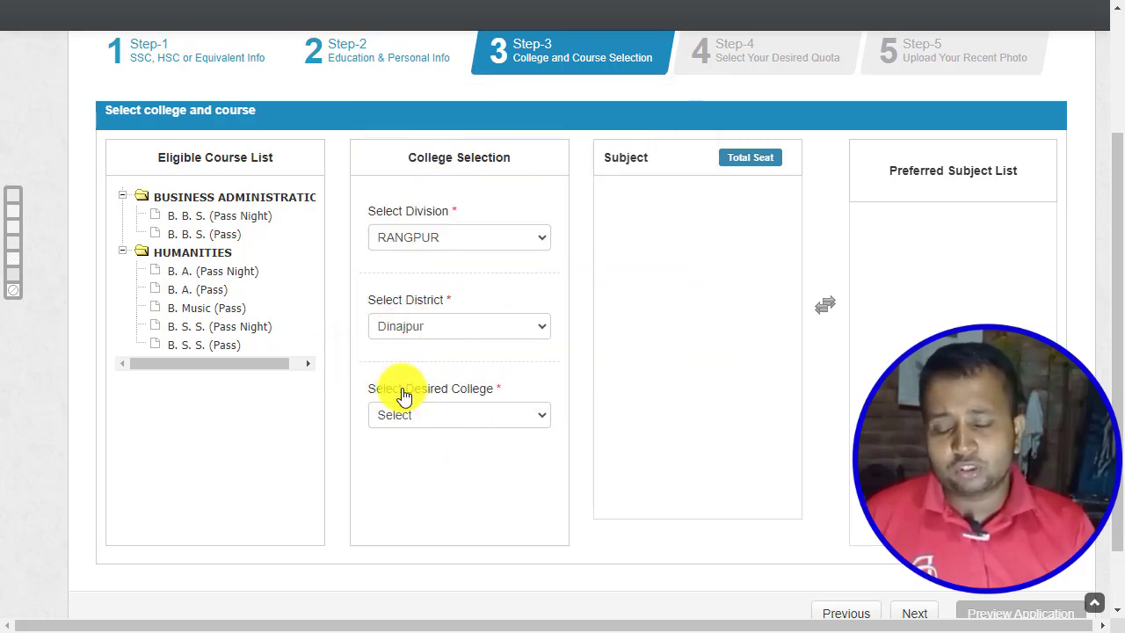
left_click(519, 411)
scroll(516, 288, "down", 5)
scroll(514, 288, "up", 8)
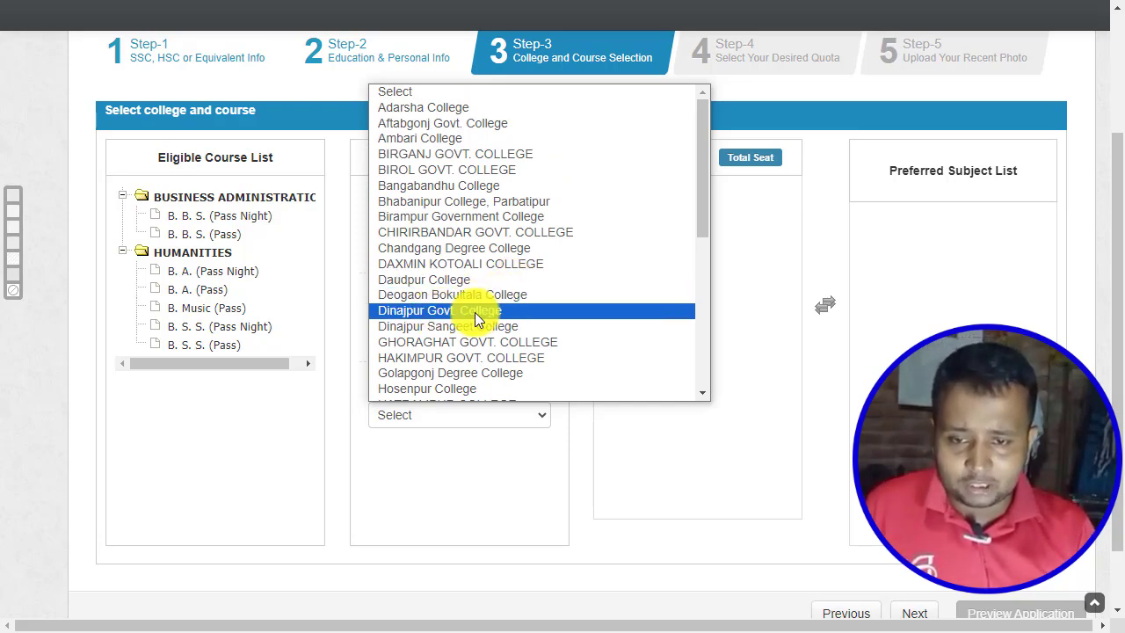
left_click(484, 312)
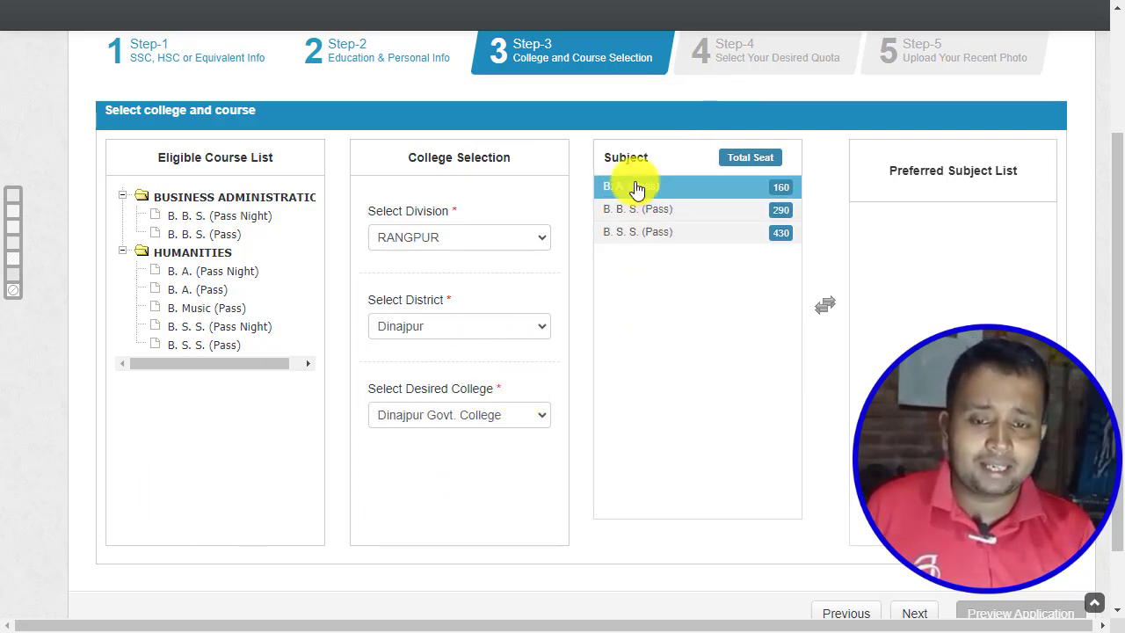
Add B. S. S. (Pass) and B. A. (Pass) to the preferred subject list.
left_click(678, 232)
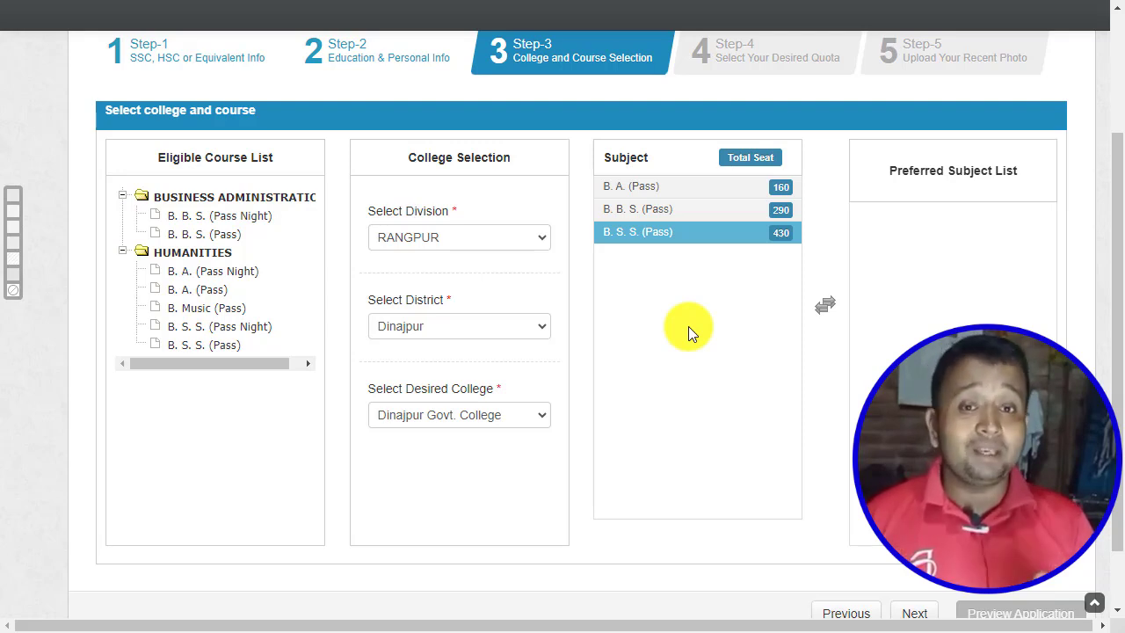
double_click(684, 235)
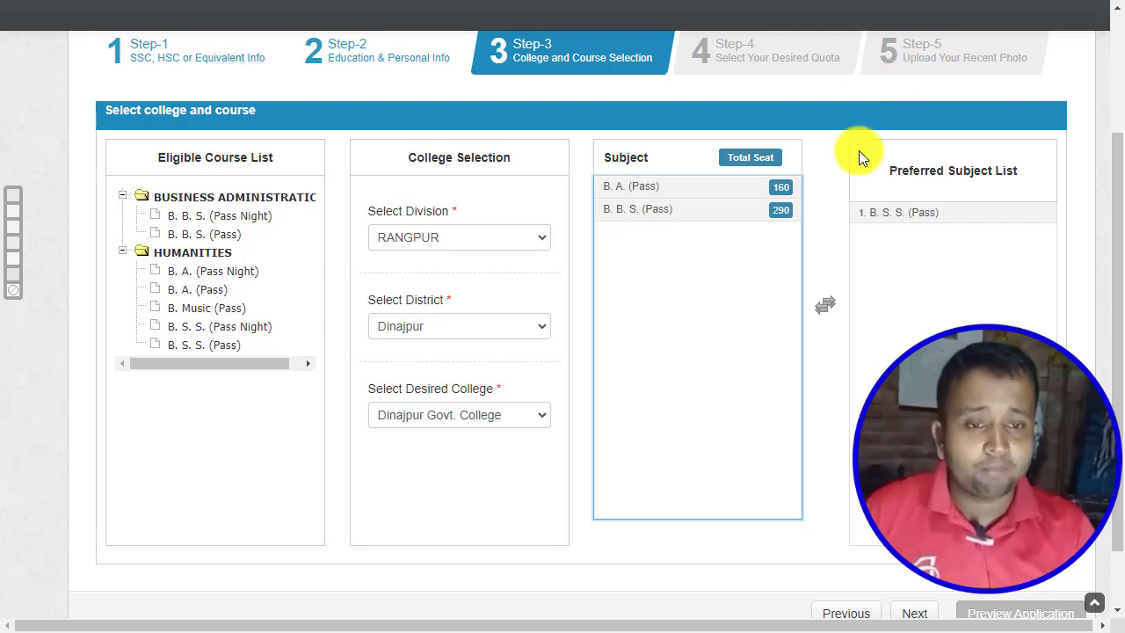
left_click(889, 223)
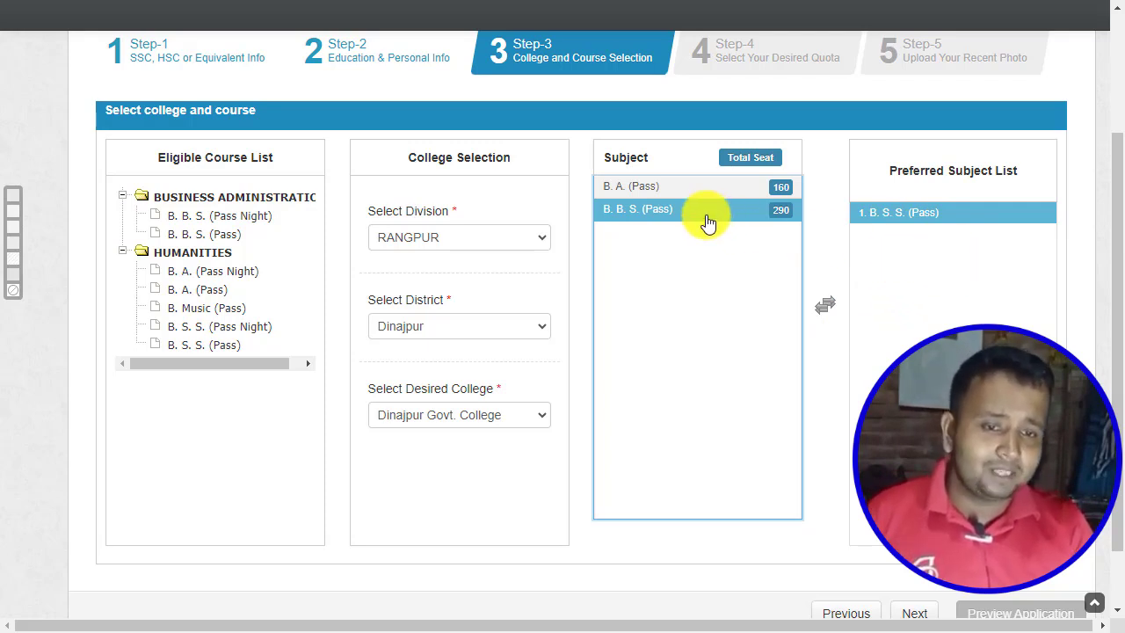
left_click(634, 188)
double_click(634, 199)
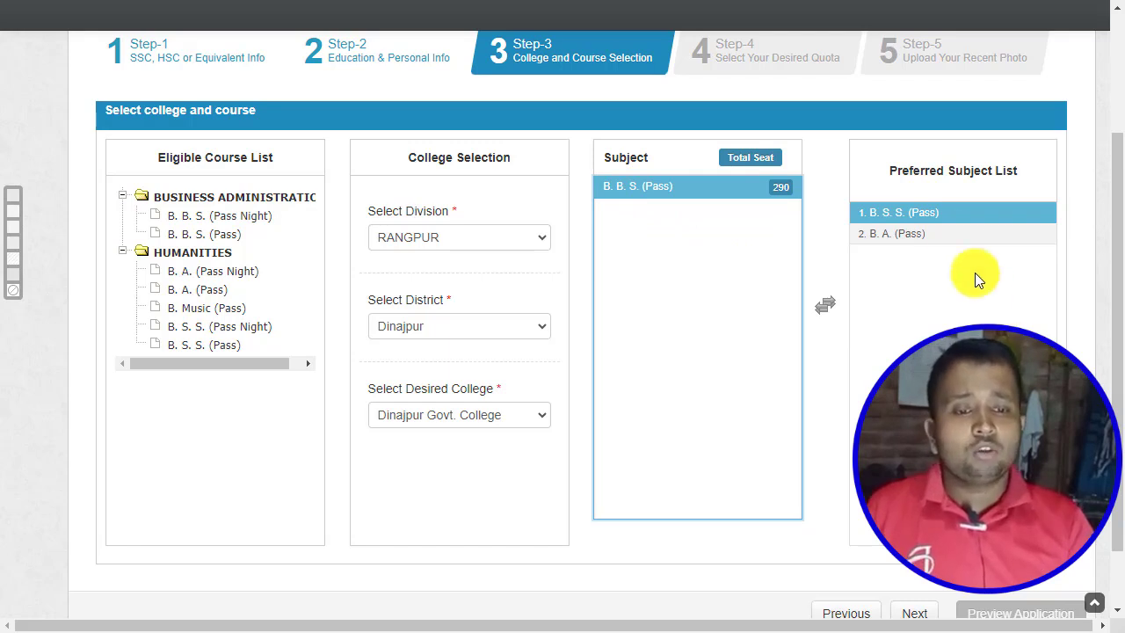
Remove B. A. (Pass) and B. S. S. (Pass) from the preferred subject list.
left_click(909, 233)
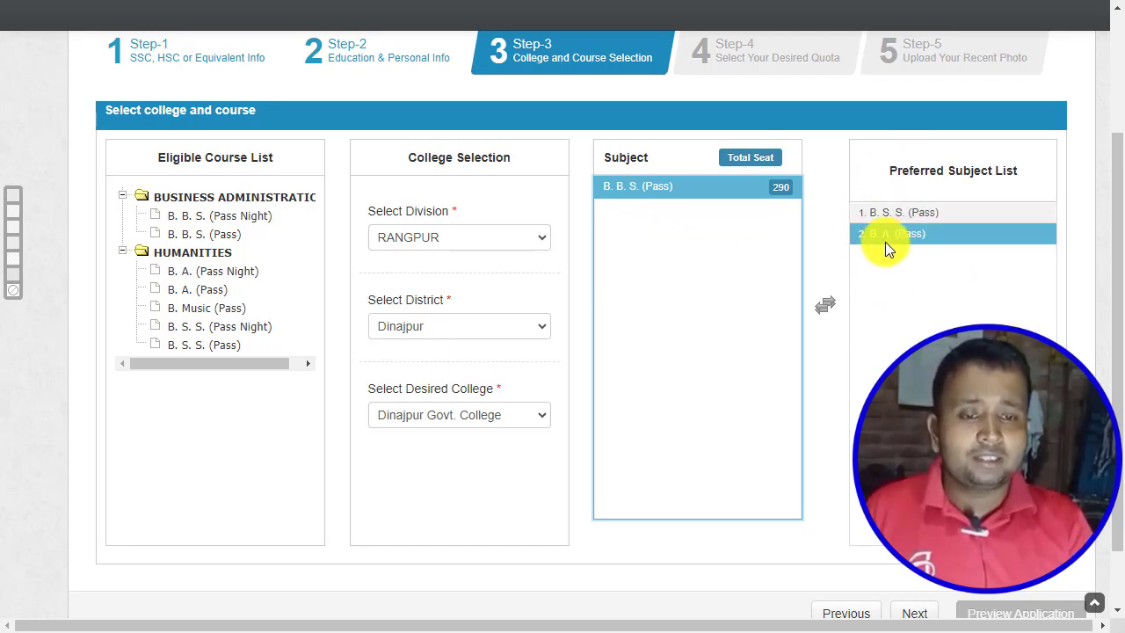
left_click(876, 215)
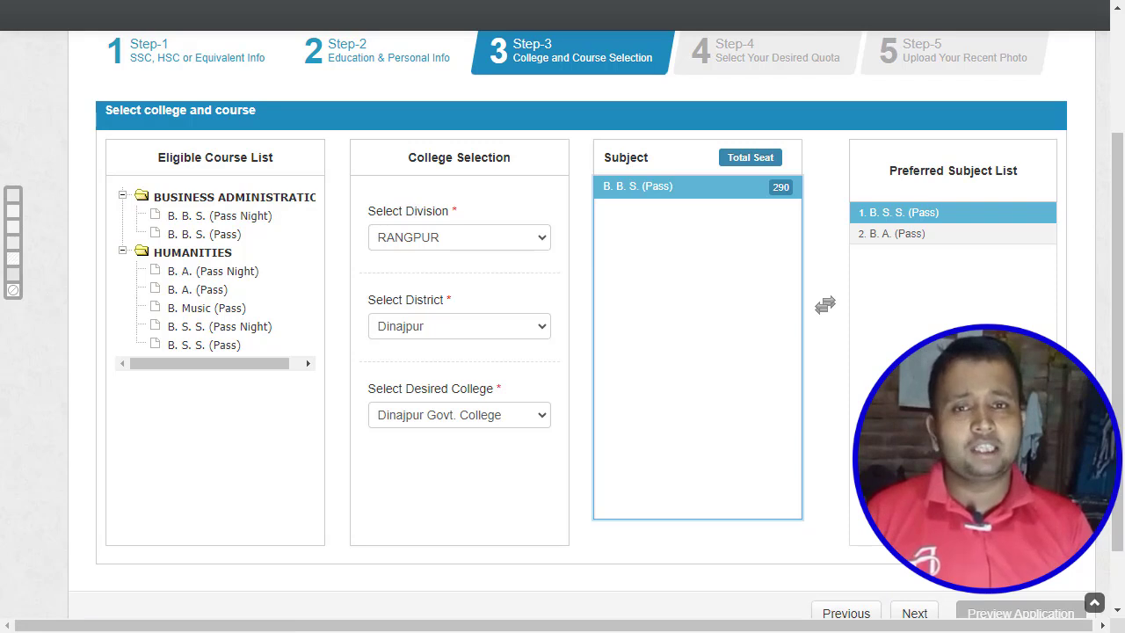
left_click(931, 239)
double_click(931, 237)
left_click(937, 215)
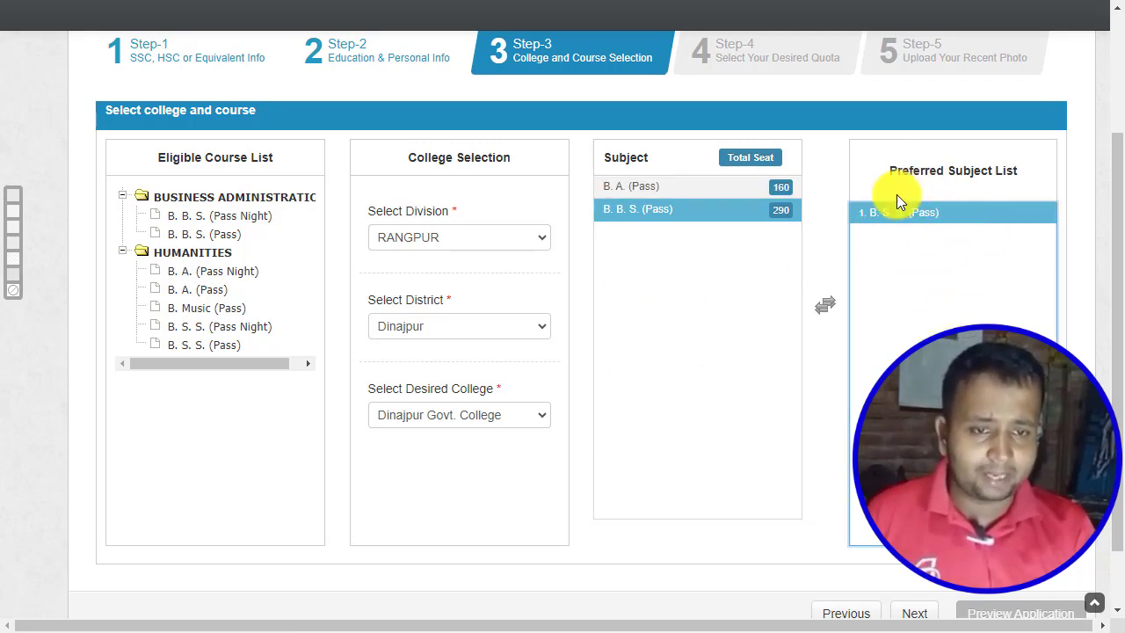
double_click(949, 216)
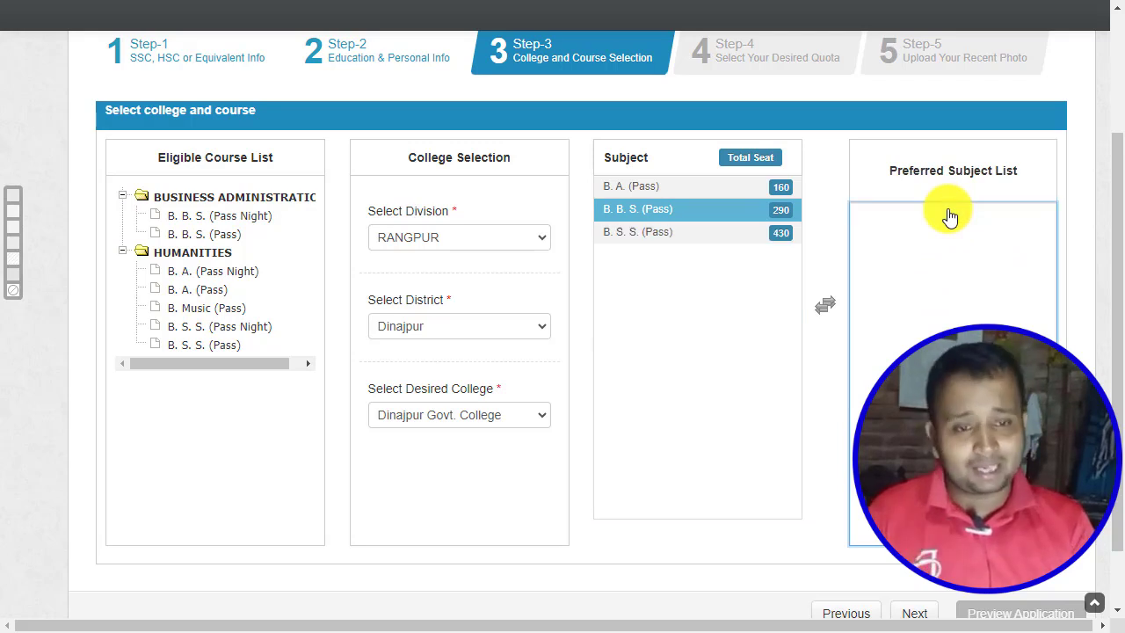
left_click(734, 186)
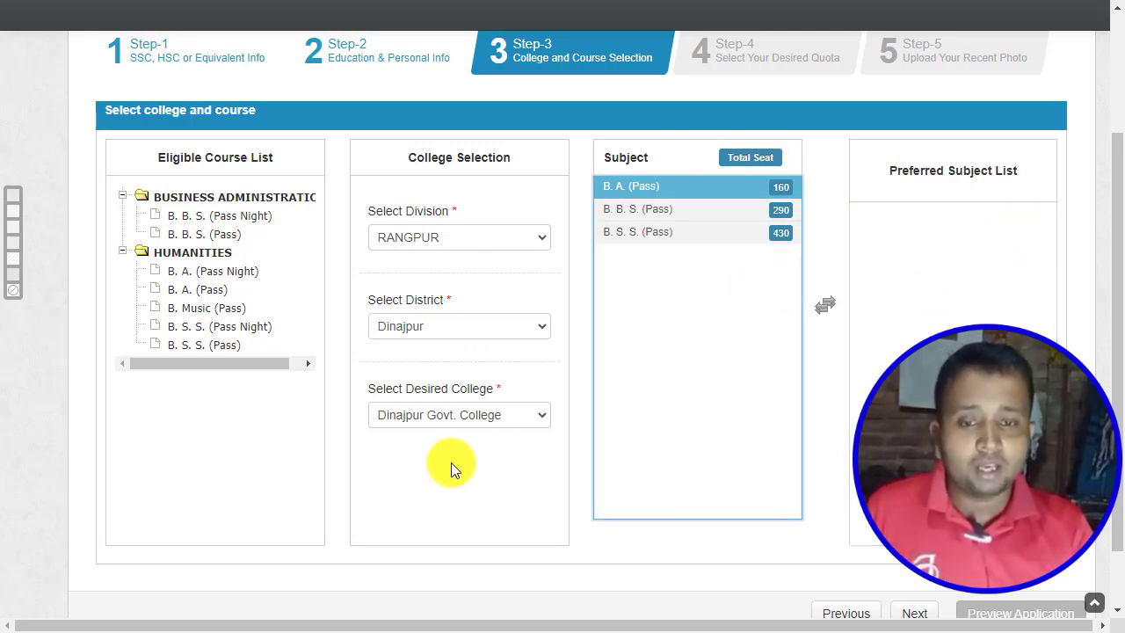
Switch the college to Bangabandhu College and back, then add B. S. S. (Pass) as first preference.
left_click(506, 413)
scroll(483, 264, "down", 1)
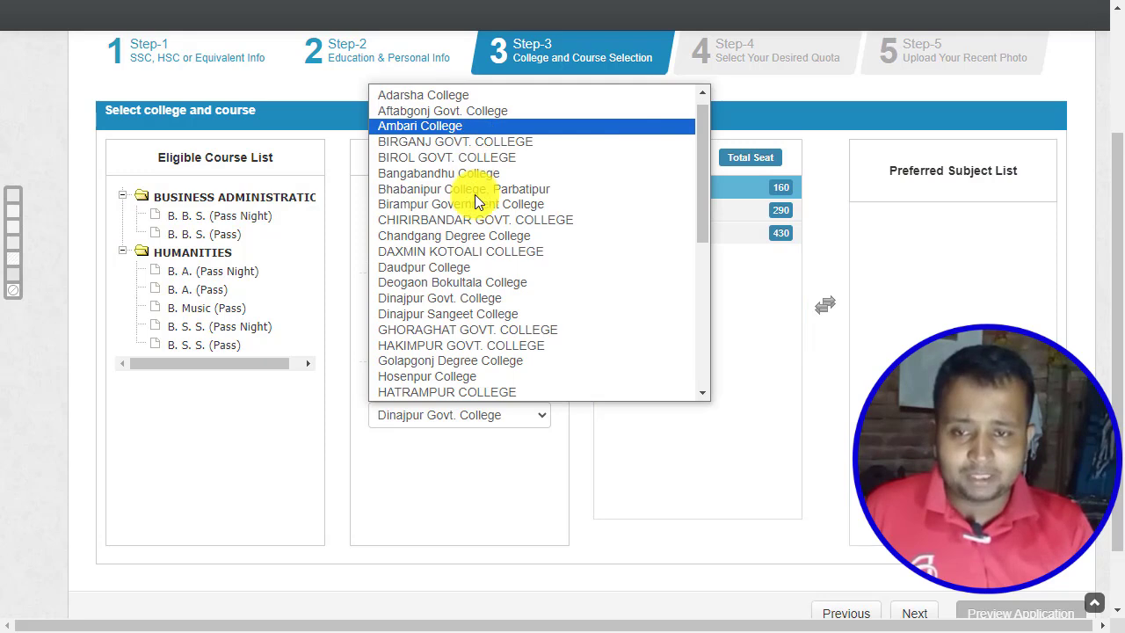
left_click(477, 171)
left_click(488, 416)
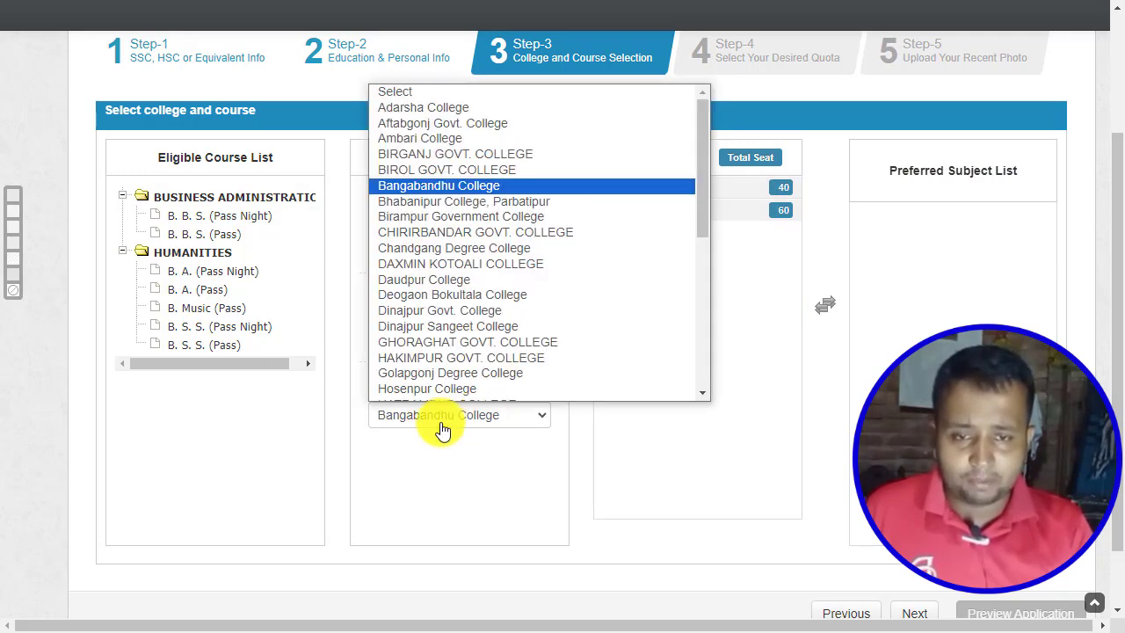
left_click(437, 309)
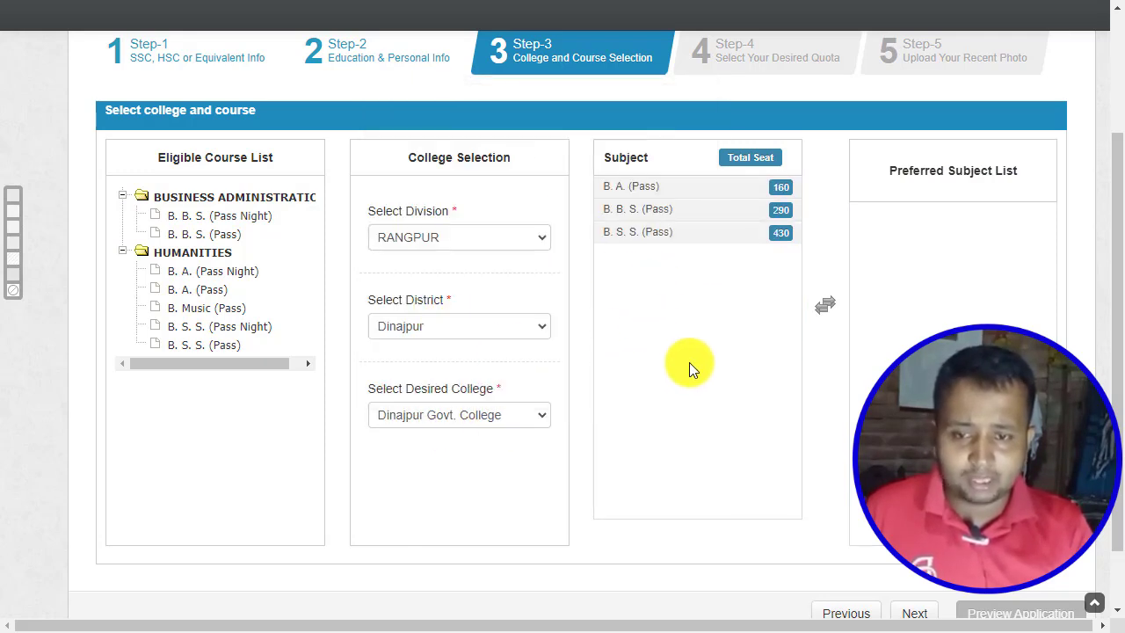
left_click(669, 241)
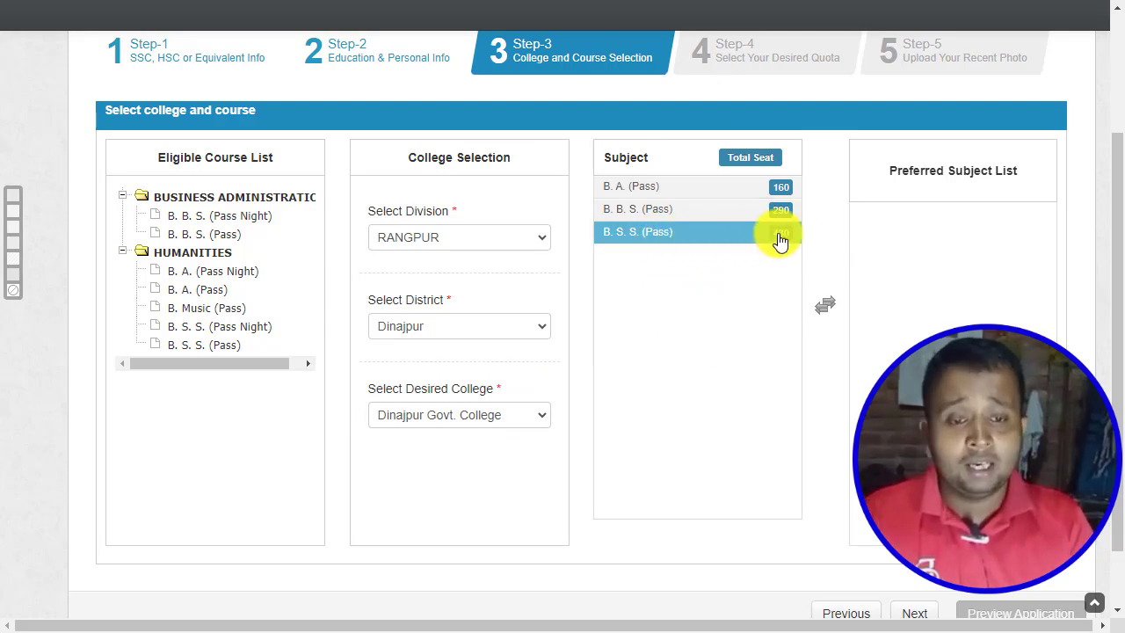
left_click(824, 304)
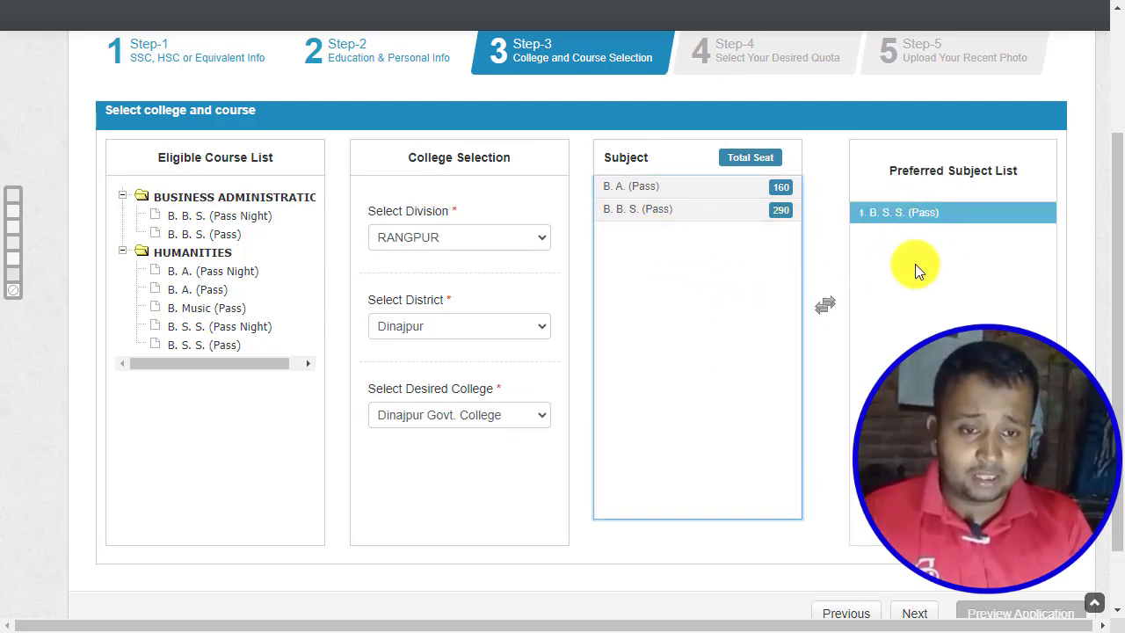
Set 'Apply for Quota' to No, leaving Freedom Fighter, Tribal and Ward quotas unticked.
left_click(919, 612)
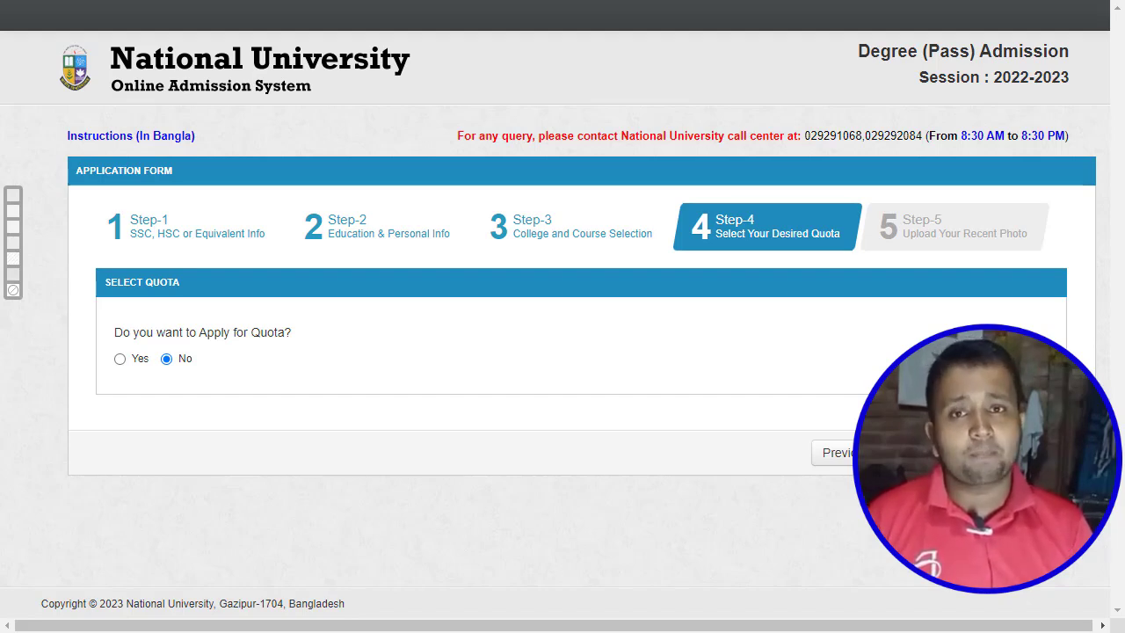
left_click(118, 359)
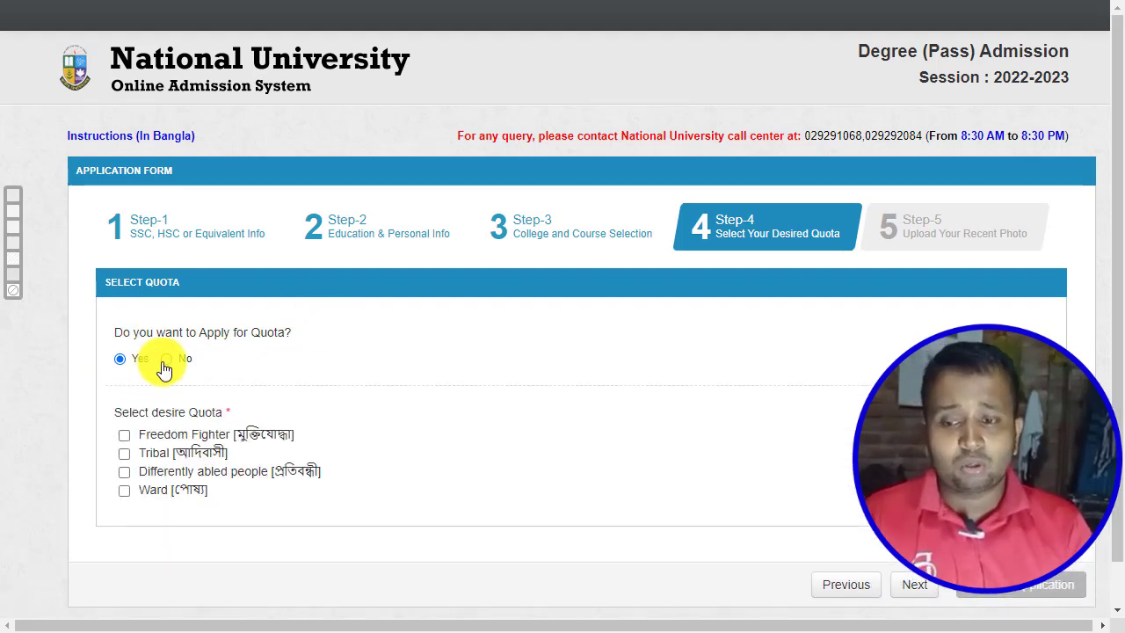
left_click(166, 359)
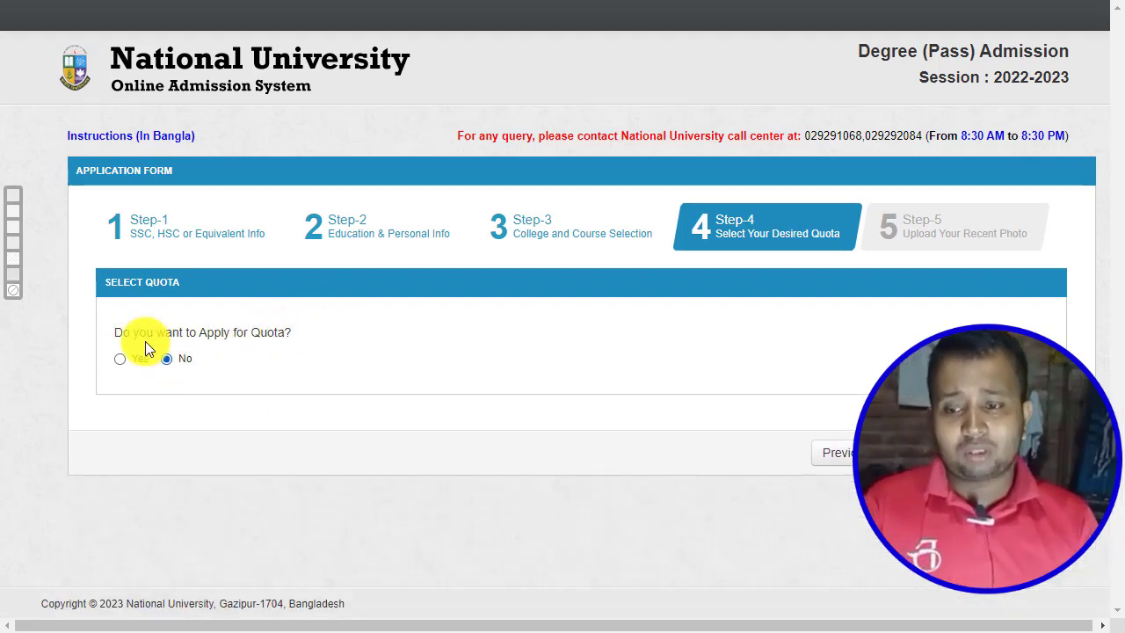
left_click(119, 359)
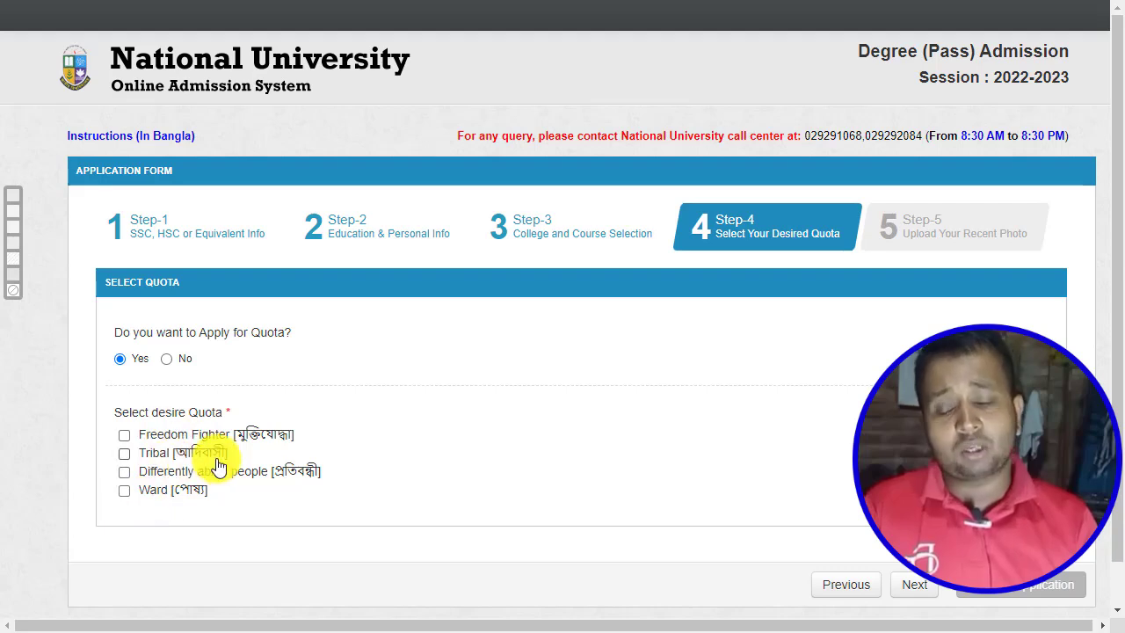
left_click(124, 436)
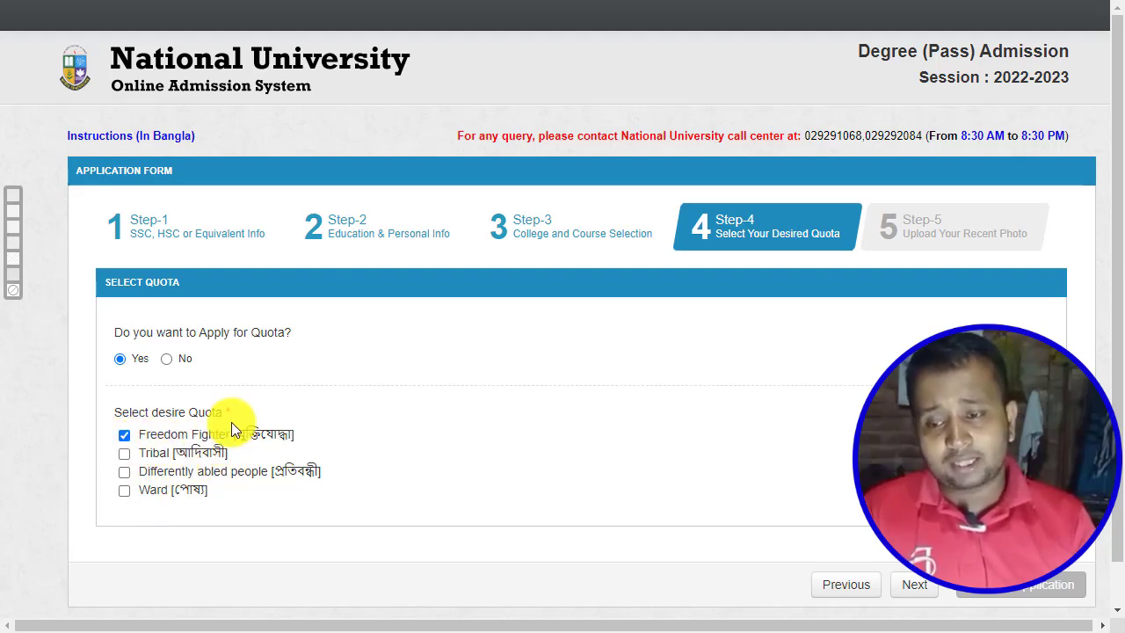
left_click(124, 436)
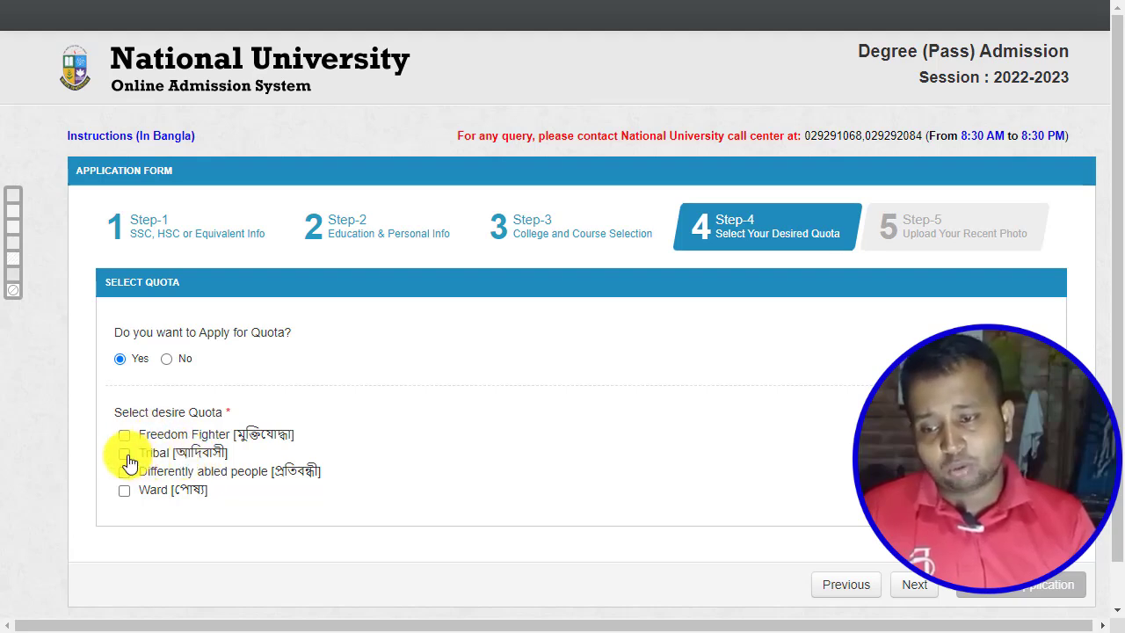
left_click(125, 456)
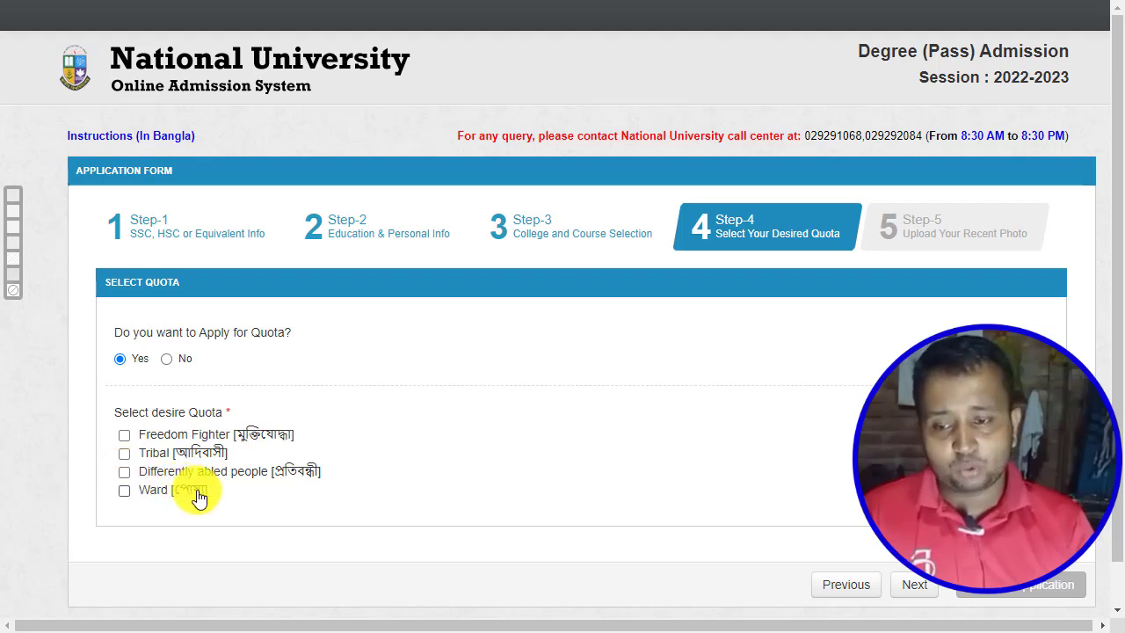
left_click(124, 489)
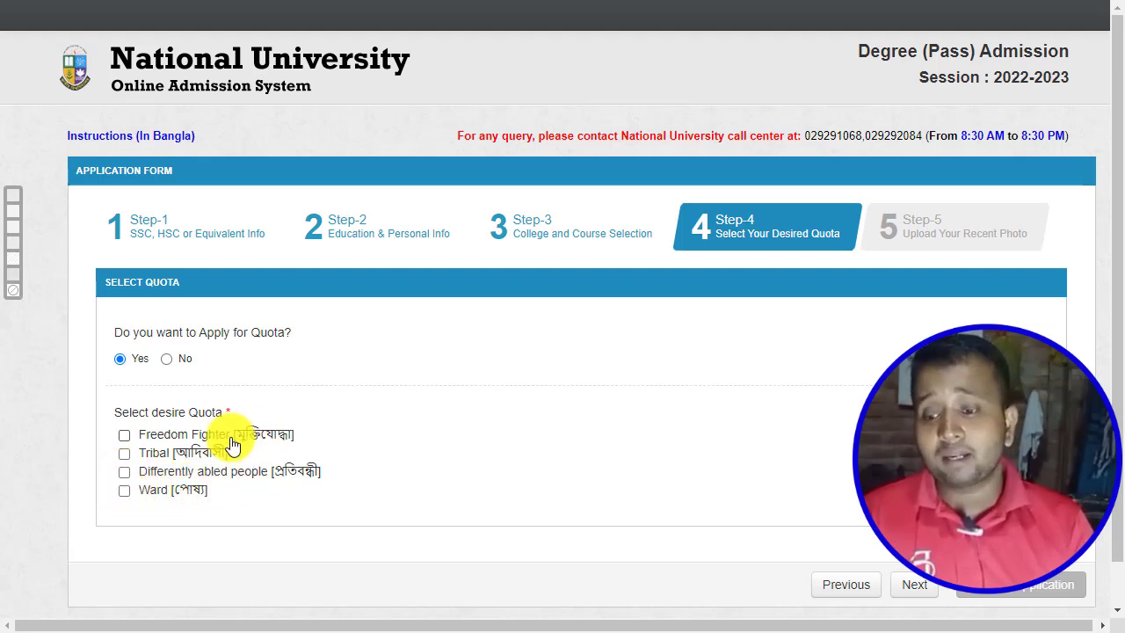
left_click(166, 359)
left_click(1032, 452)
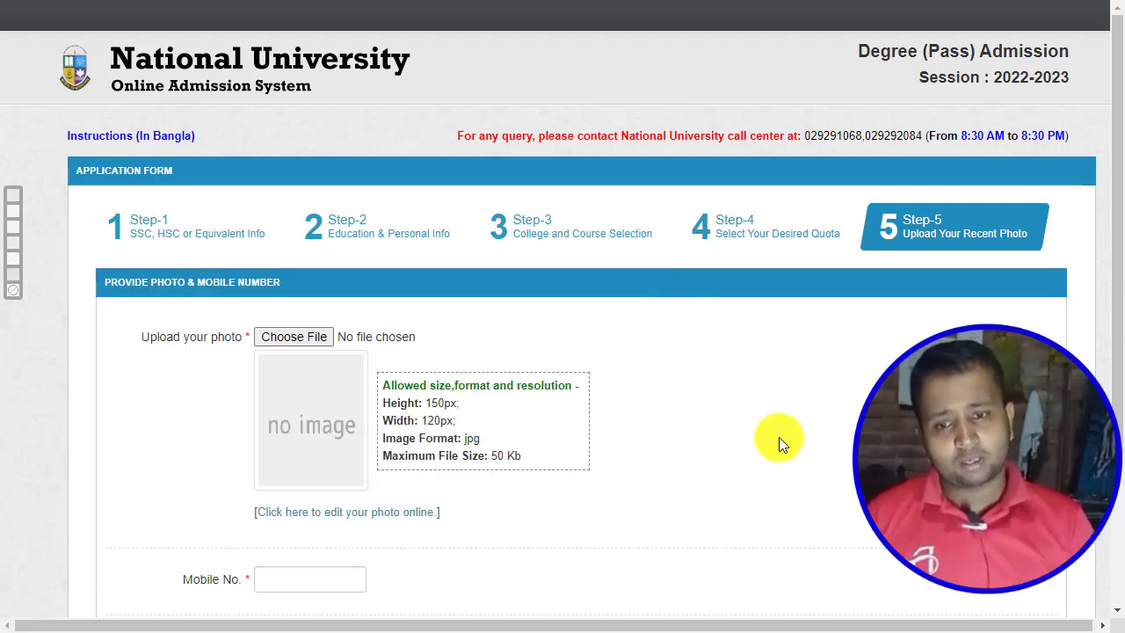
Upload g-n-gdsrmgh120x150.jpg from Downloads as the applicant photo.
left_click(323, 335)
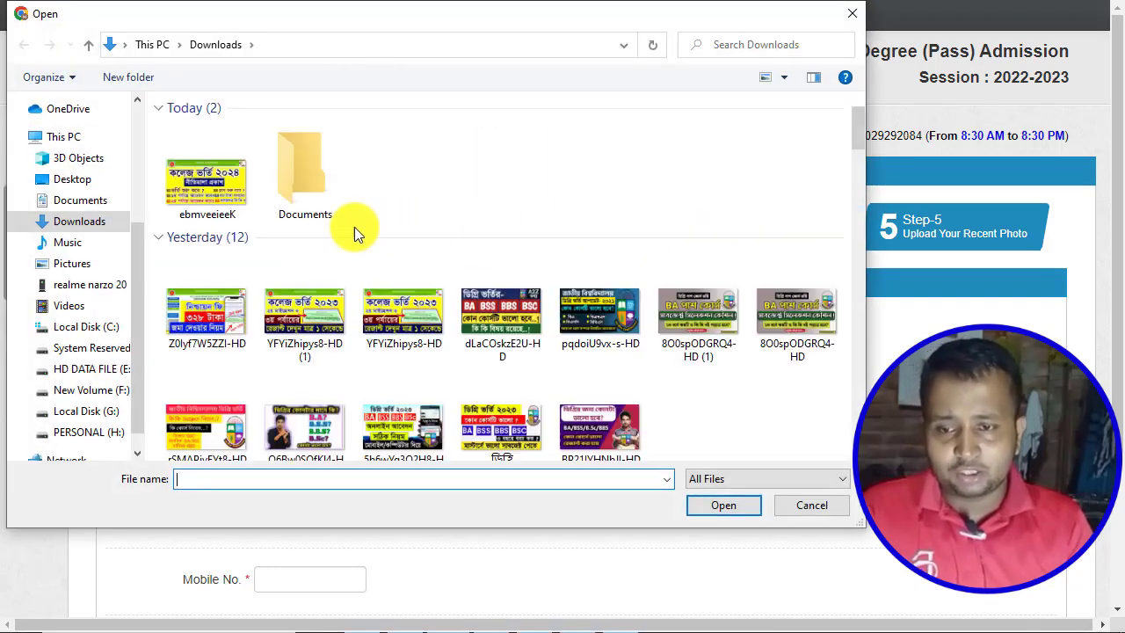
left_click(94, 228)
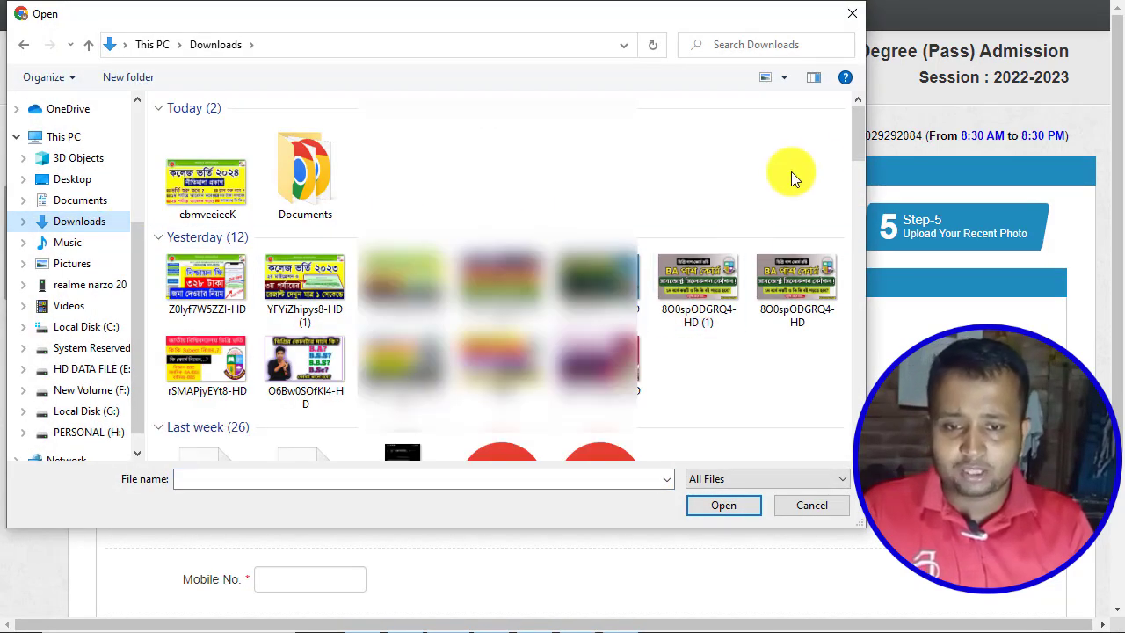
left_click_drag(862, 135, 858, 202)
double_click(409, 166)
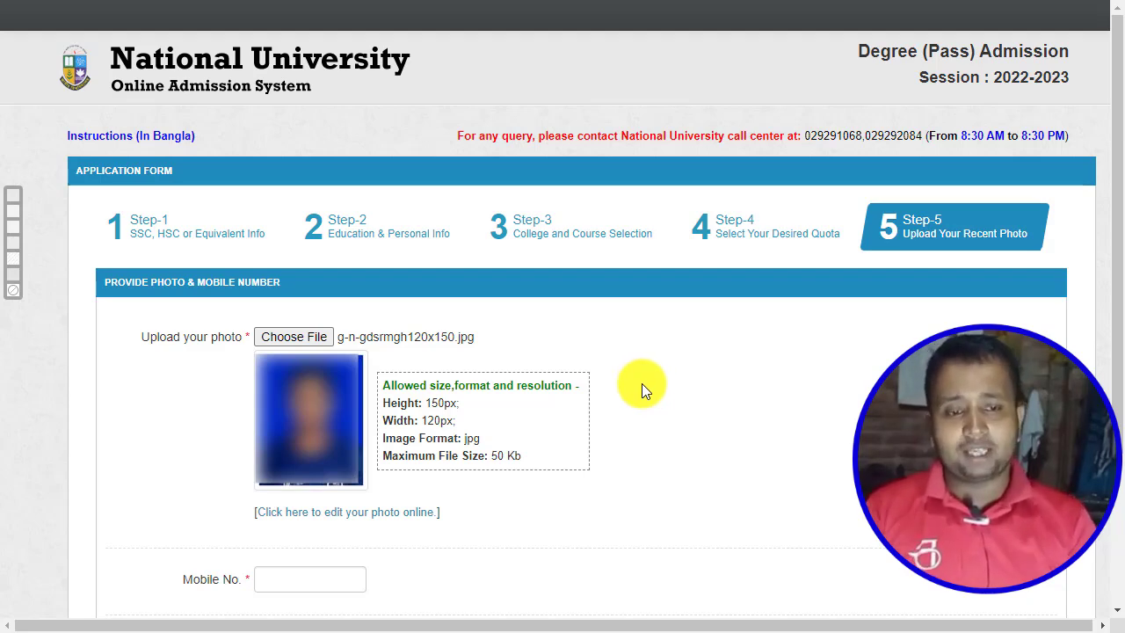
Enter the applicant's mobile number and open the application preview.
scroll(650, 383, "down", 3)
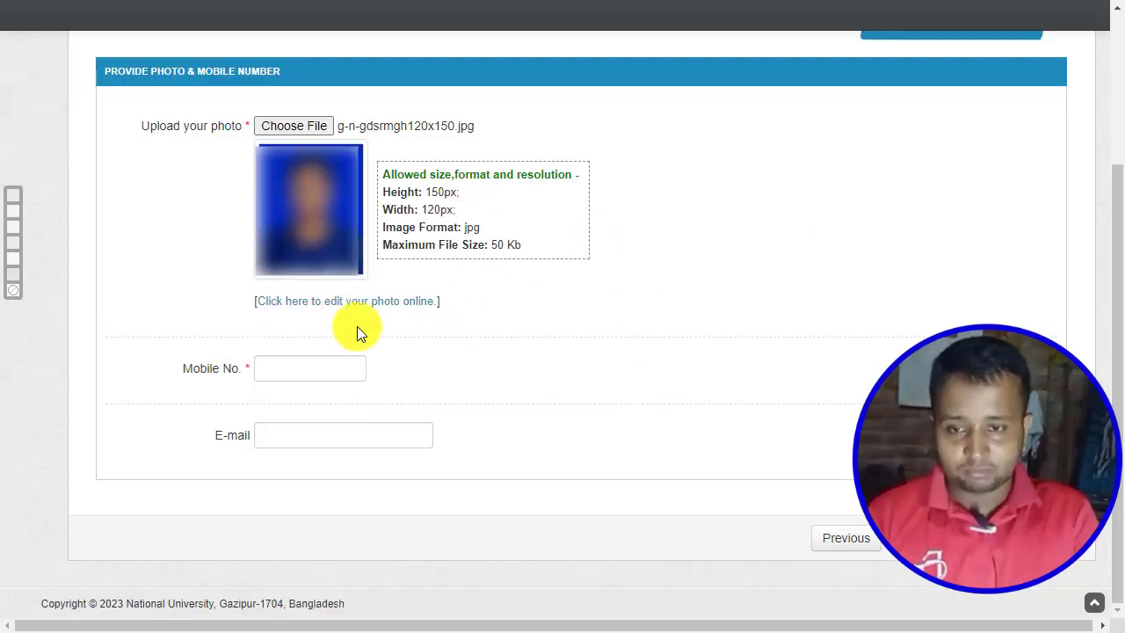
left_click(283, 375)
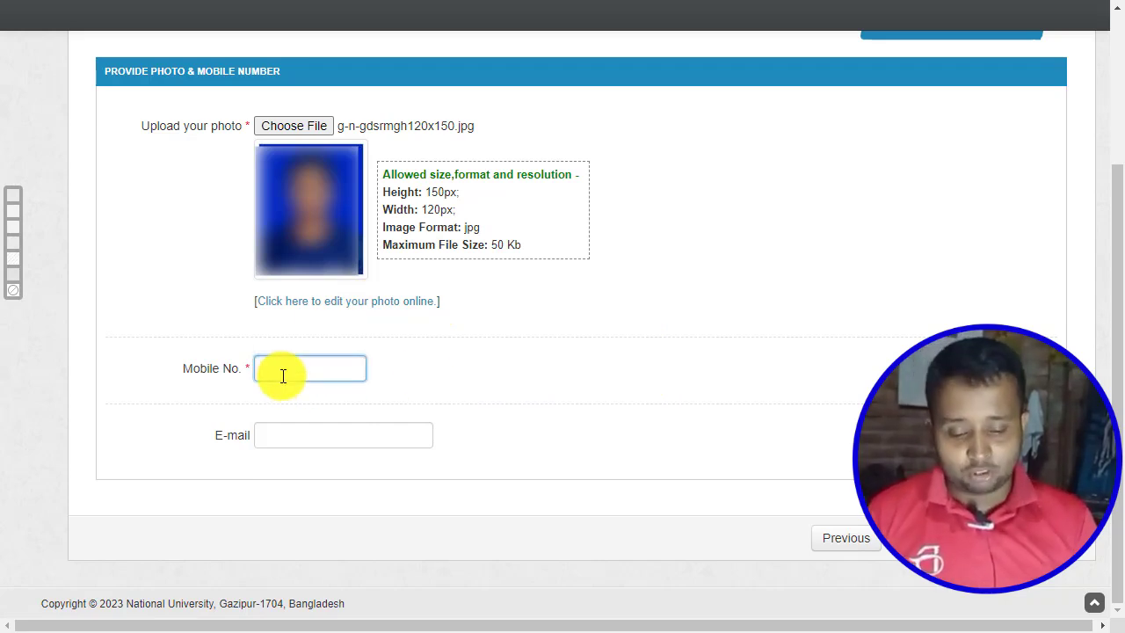
type("017")
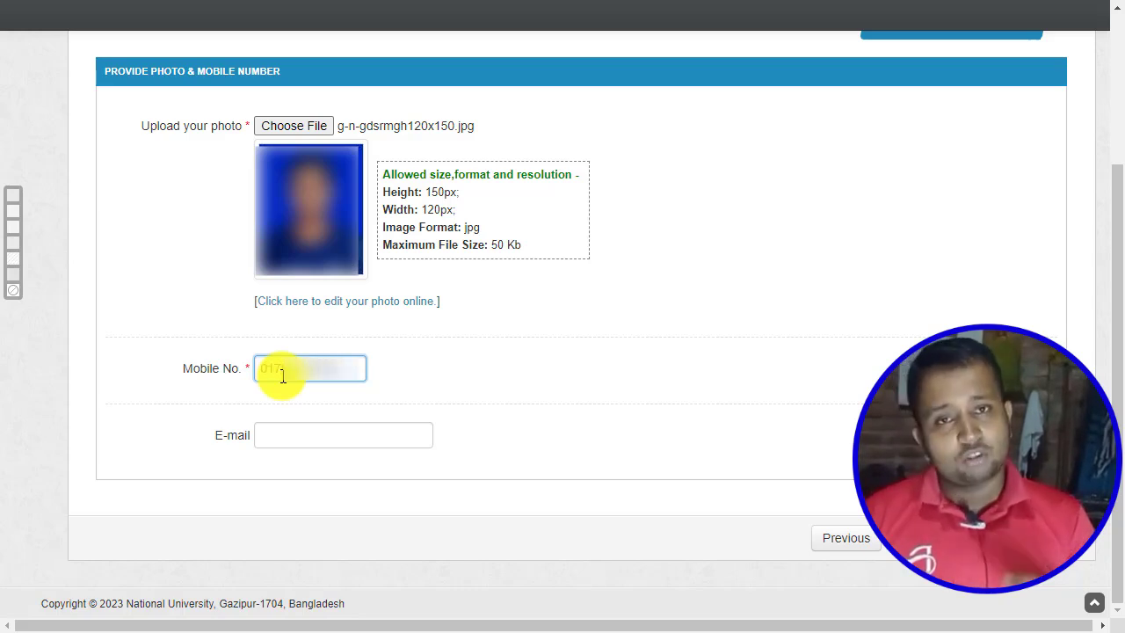
left_click(281, 437)
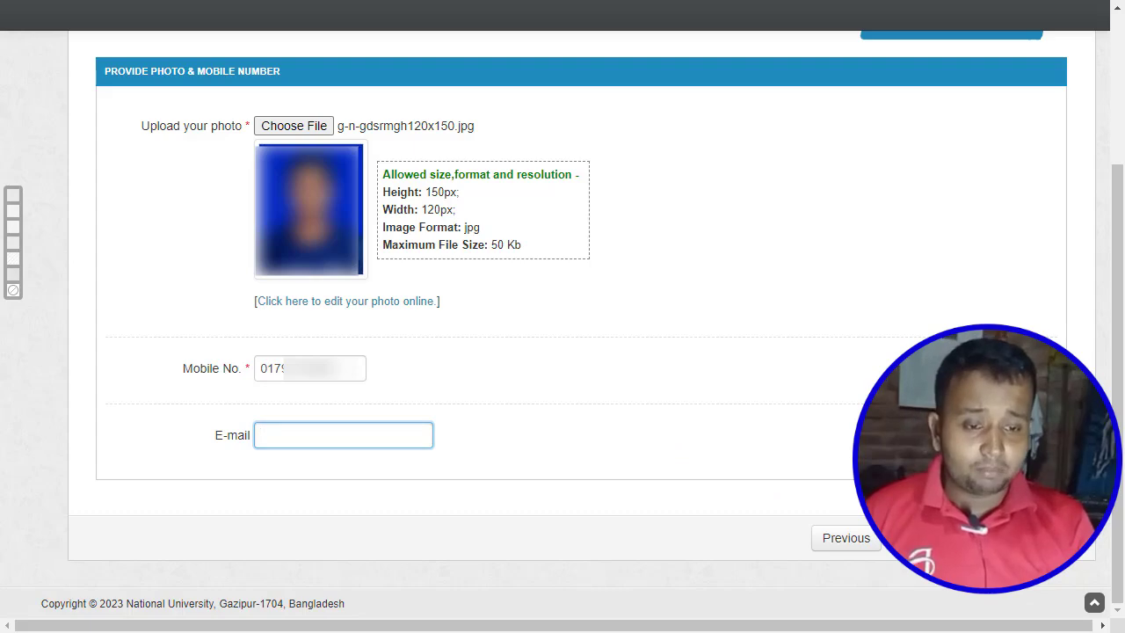
left_click(949, 537)
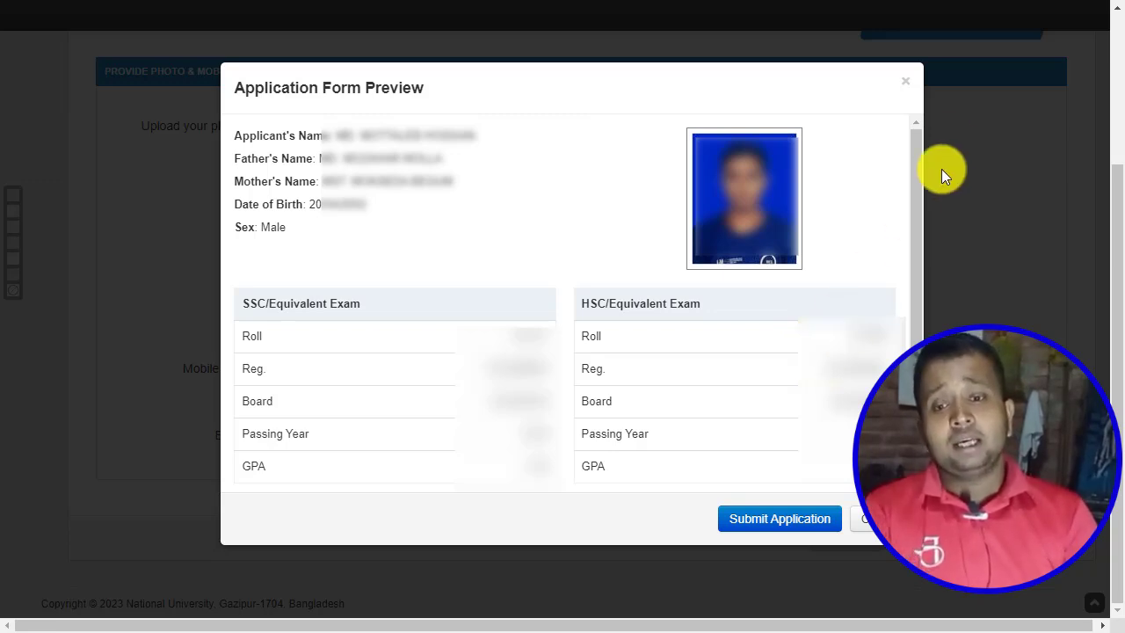
Scroll through the Application Form Preview and submit the application.
left_click_drag(918, 131, 915, 323)
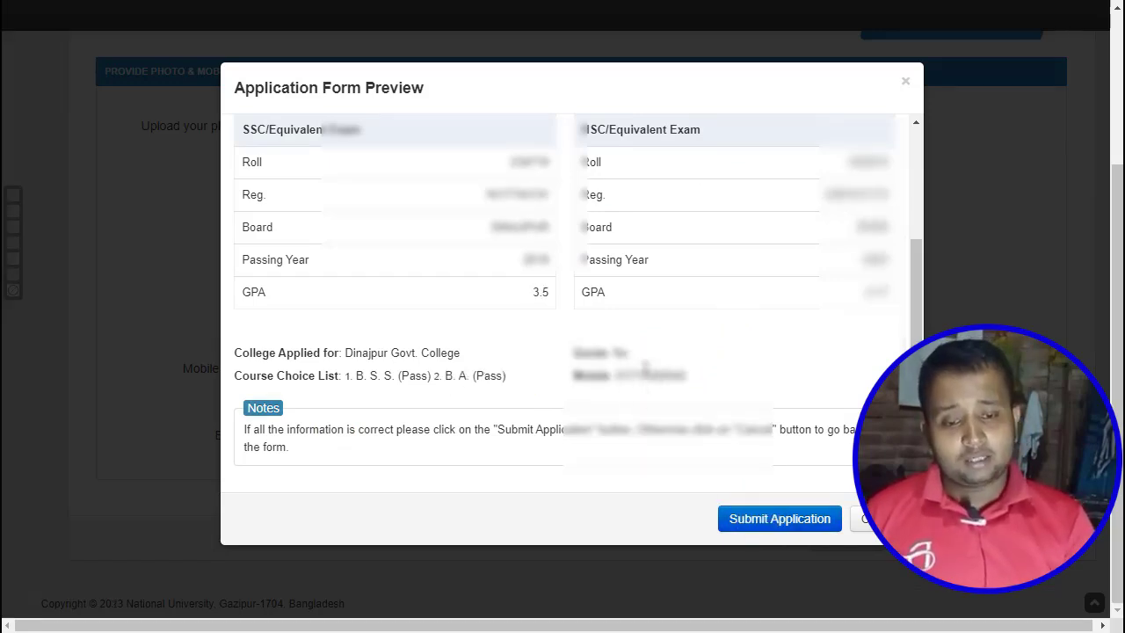
left_click(780, 521)
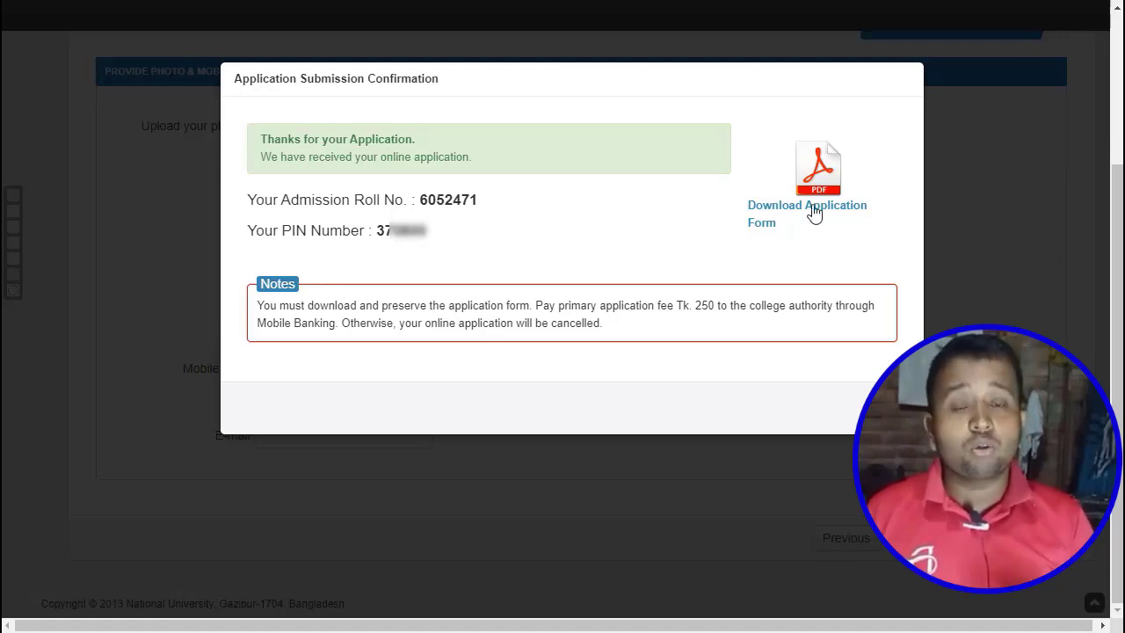
Save the completed application form PDF through IDM and view it in Google Chrome's PDF viewer.
left_click(798, 211)
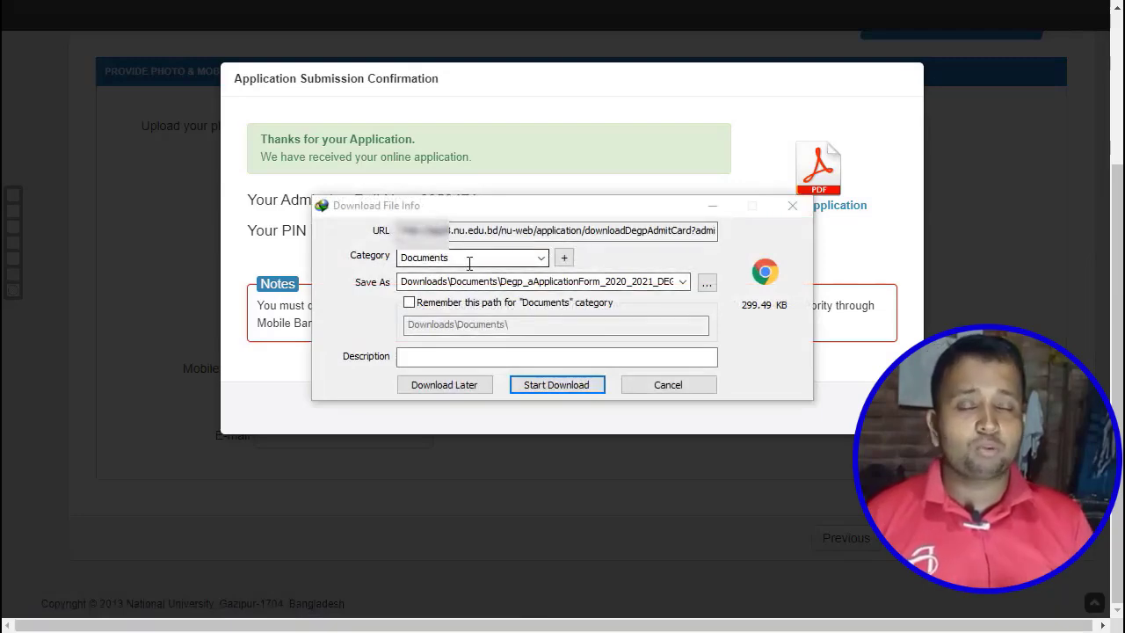
left_click(555, 385)
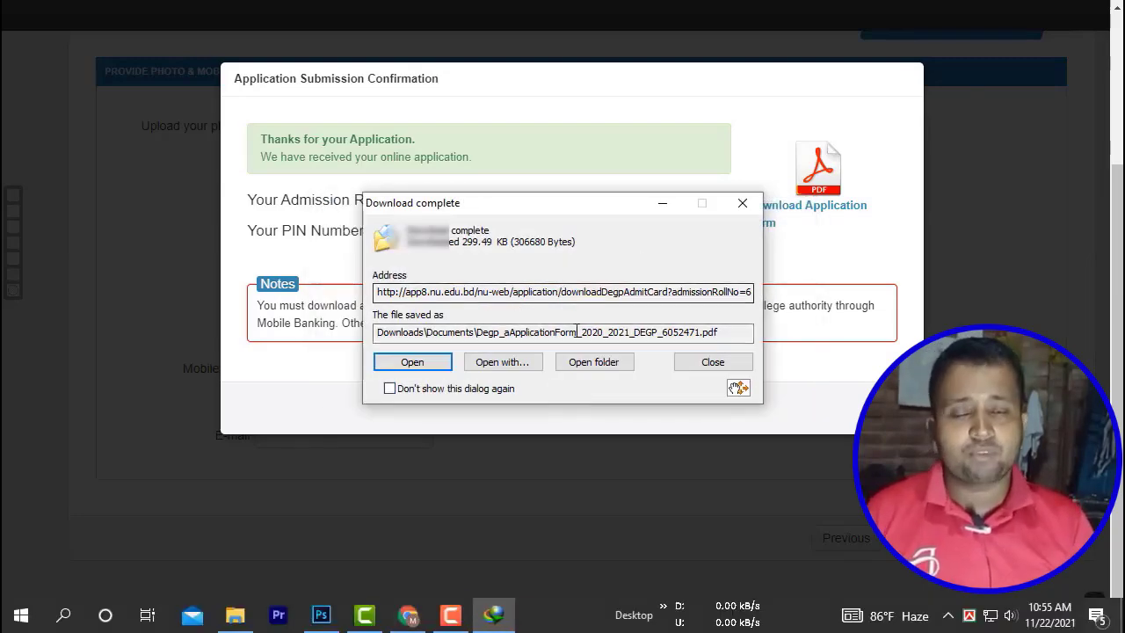
left_click(435, 365)
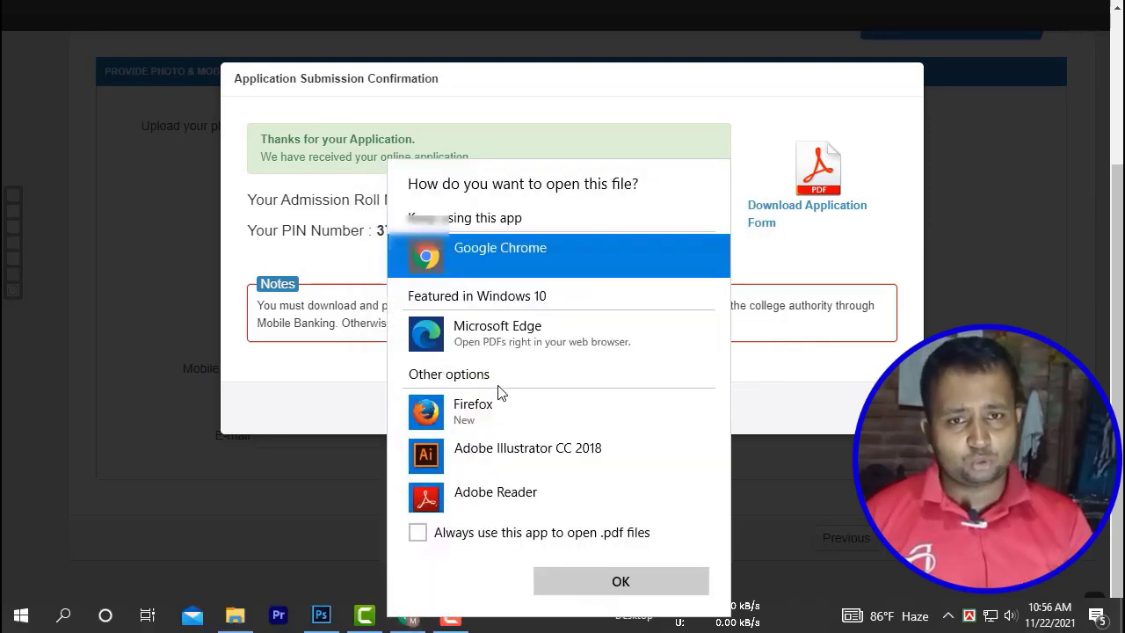
left_click(636, 580)
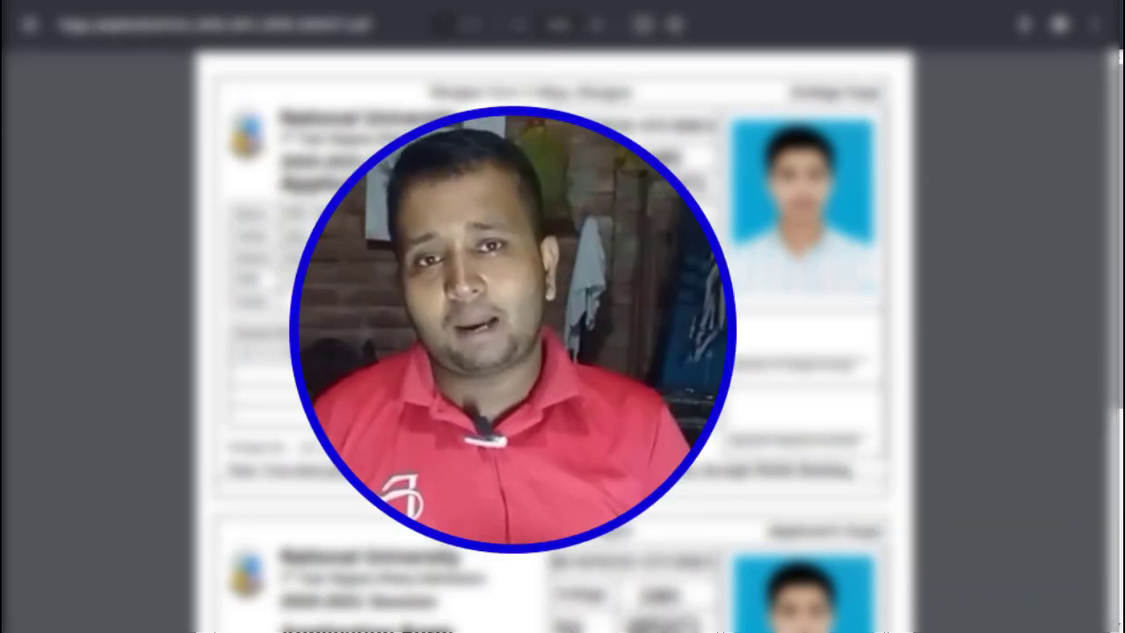
scroll(1120, 363, "down", 4)
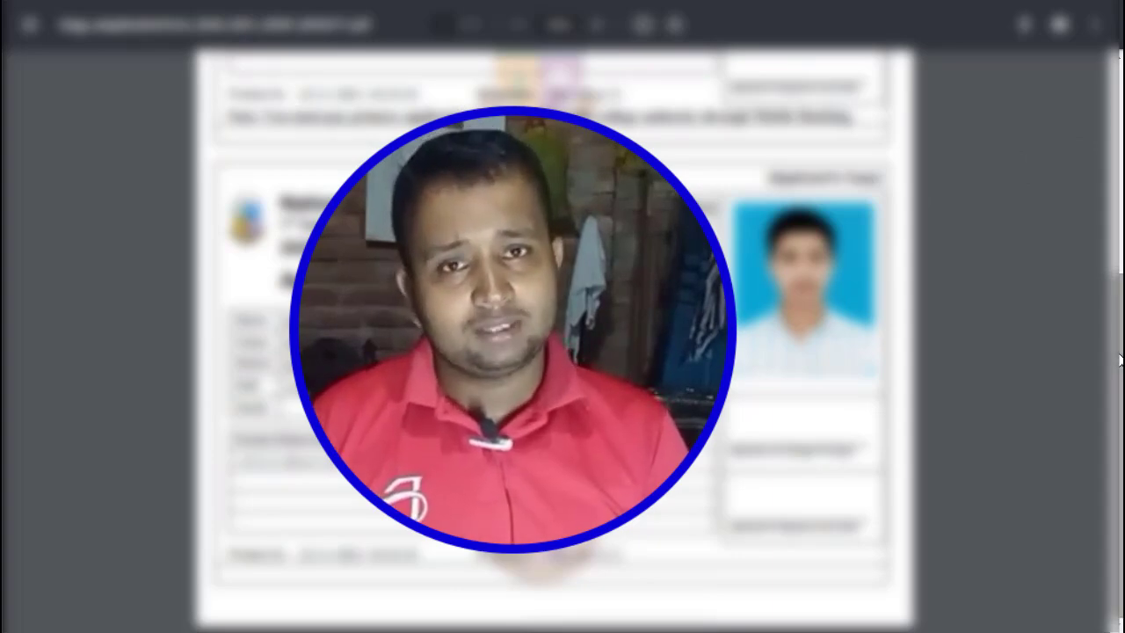